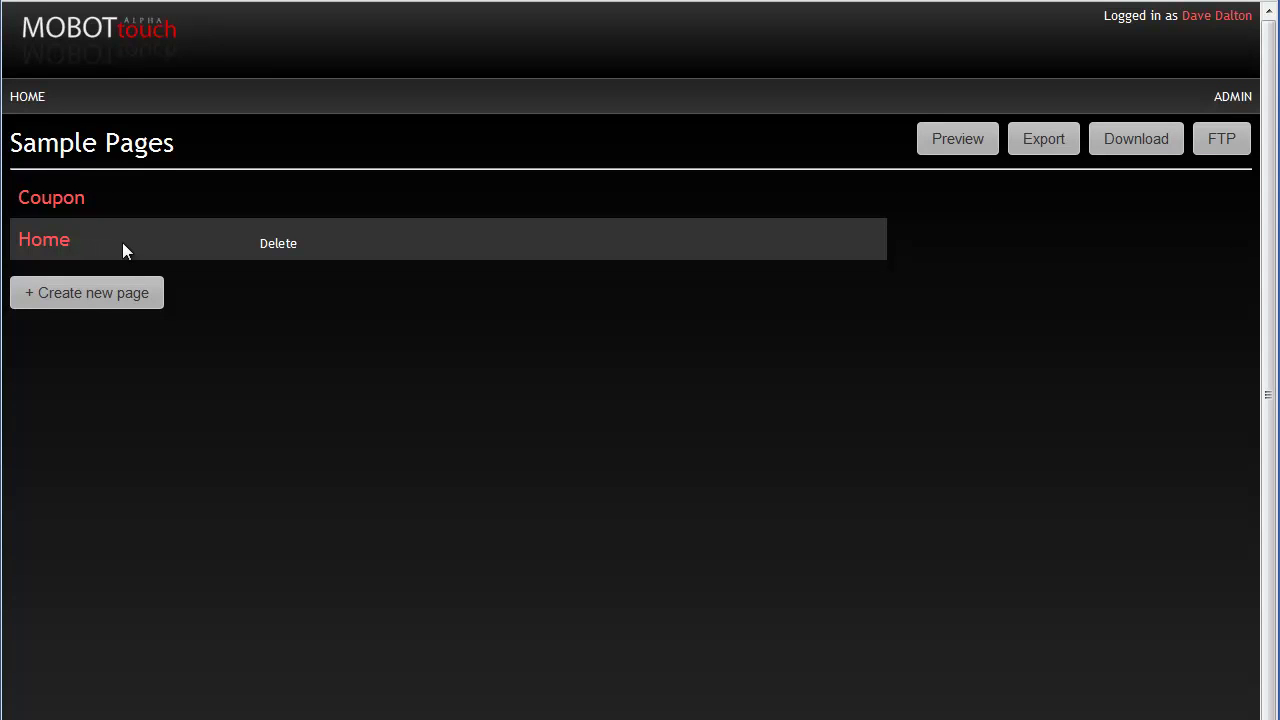
Try ordering Coupon ahead of Home in the page list, then preview the site and follow its Home button.
left_click_drag(122, 242, 121, 186)
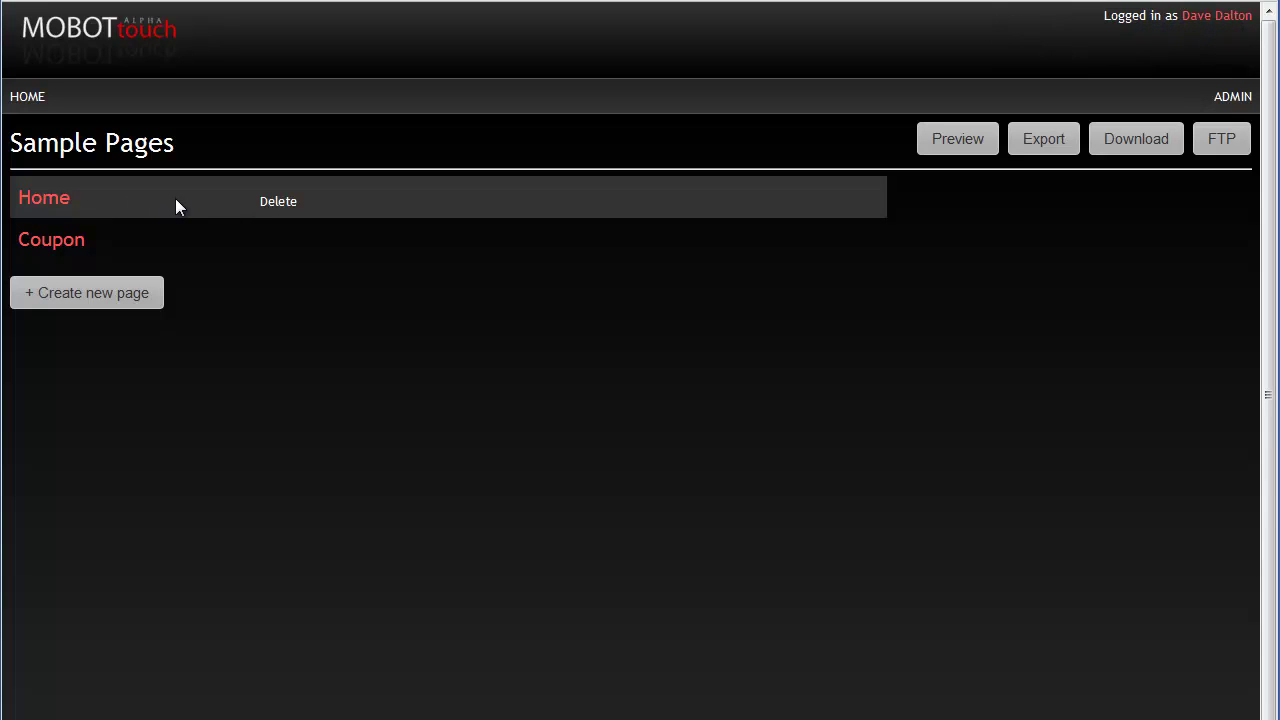
left_click_drag(175, 199, 186, 240)
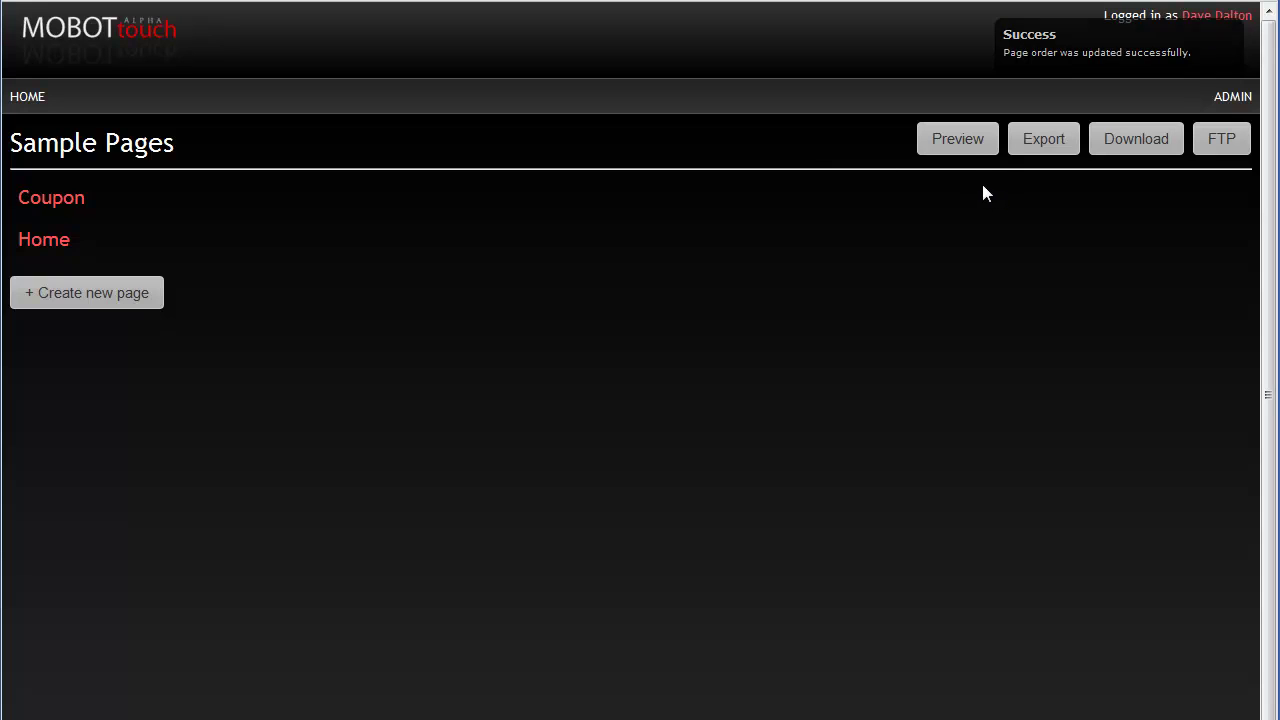
left_click(971, 143)
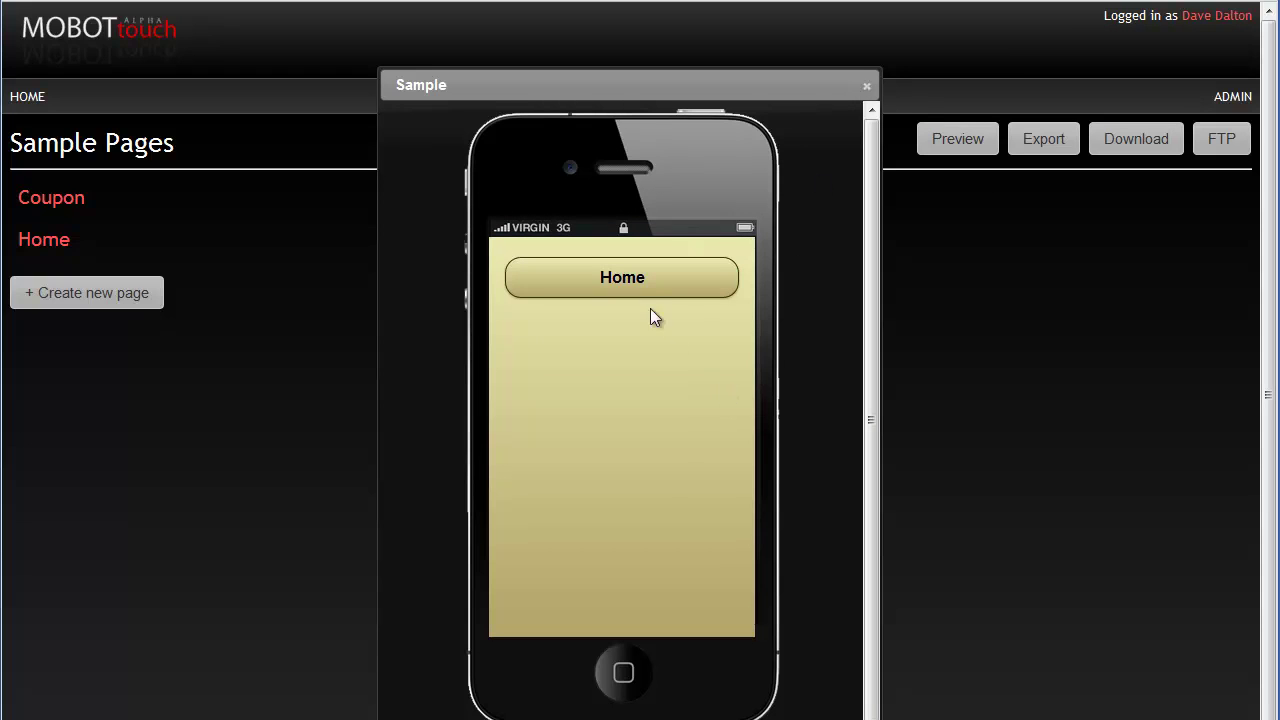
left_click(670, 287)
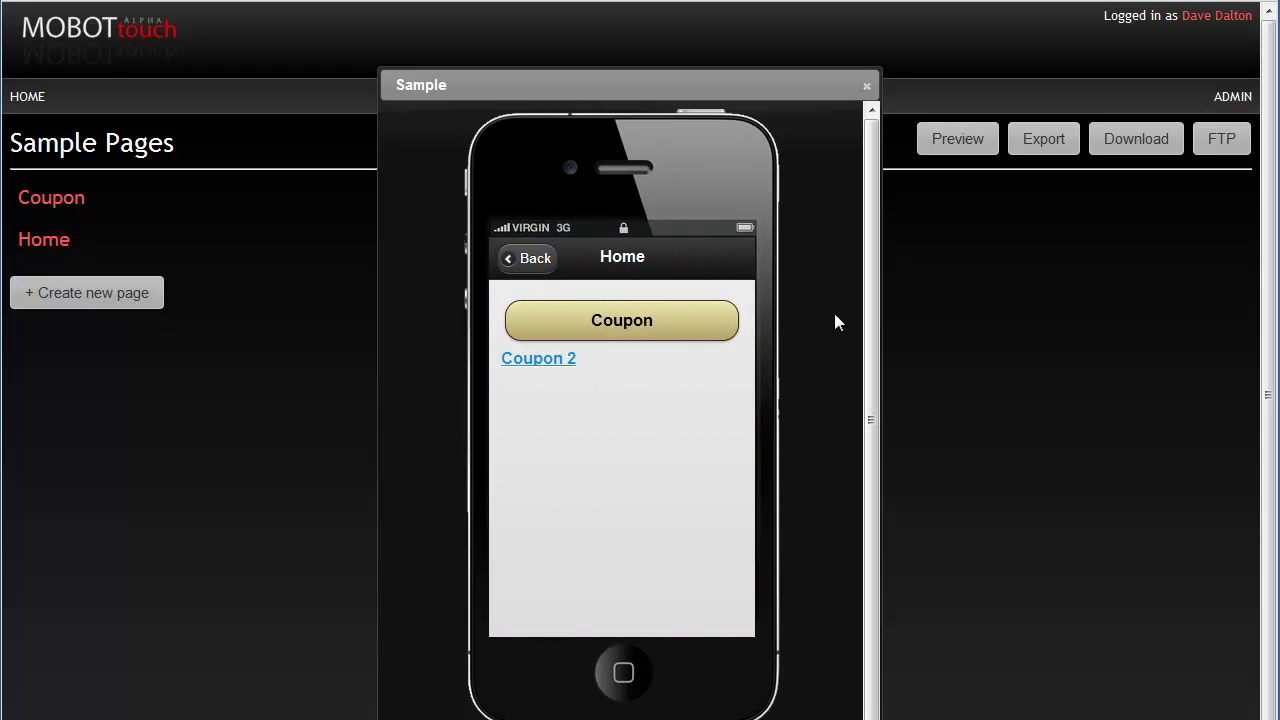
left_click(866, 86)
Move the Home page above Coupon in the page order and preview the site's start page.
mouse_move(318, 250)
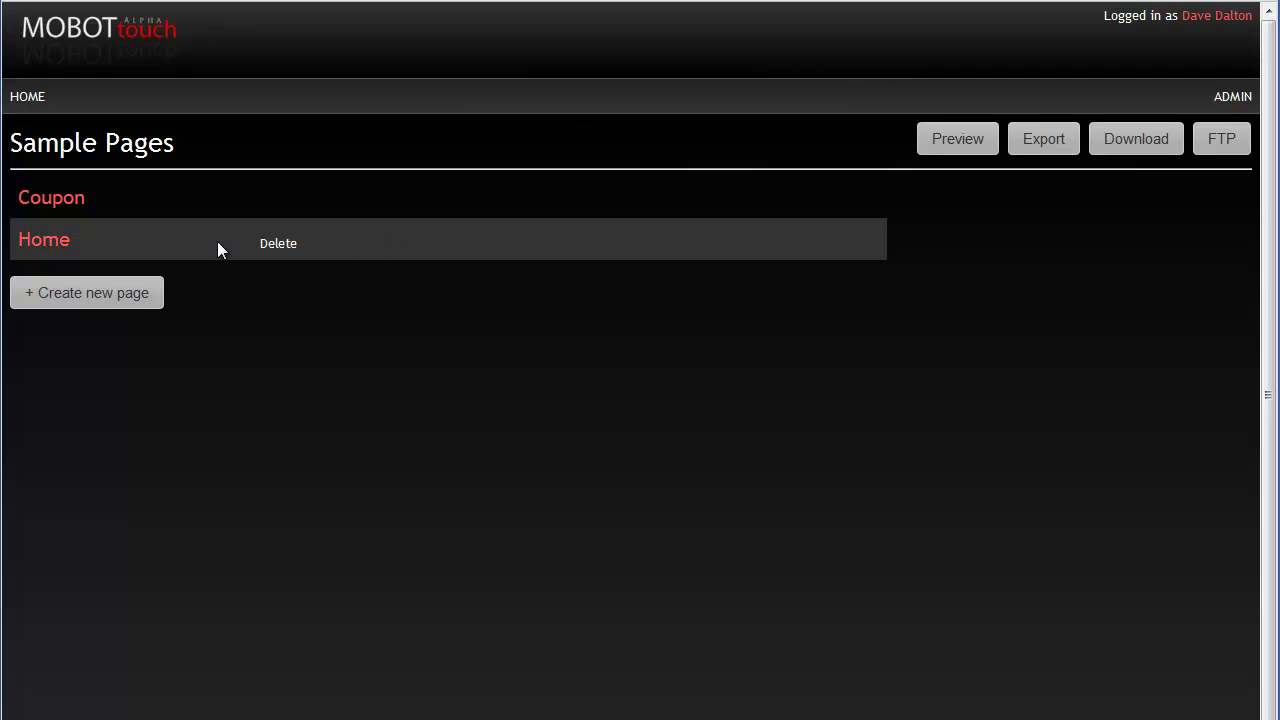
left_click_drag(218, 242, 219, 187)
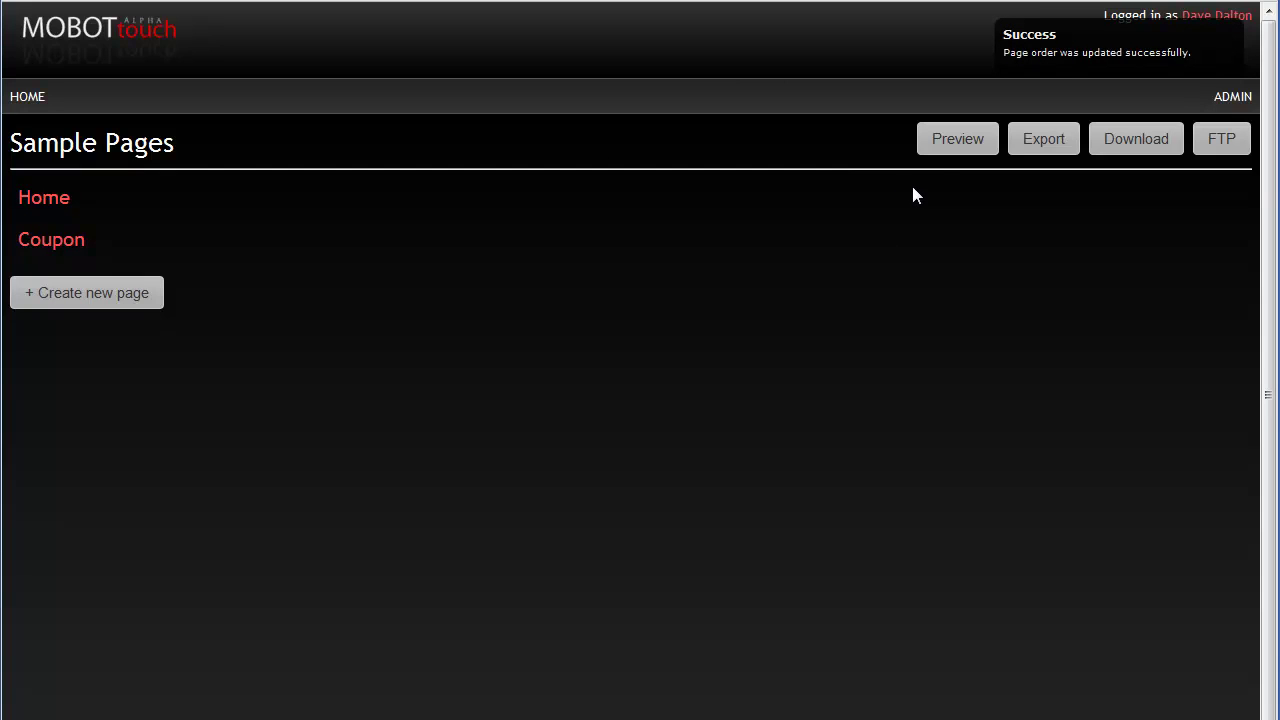
left_click(944, 140)
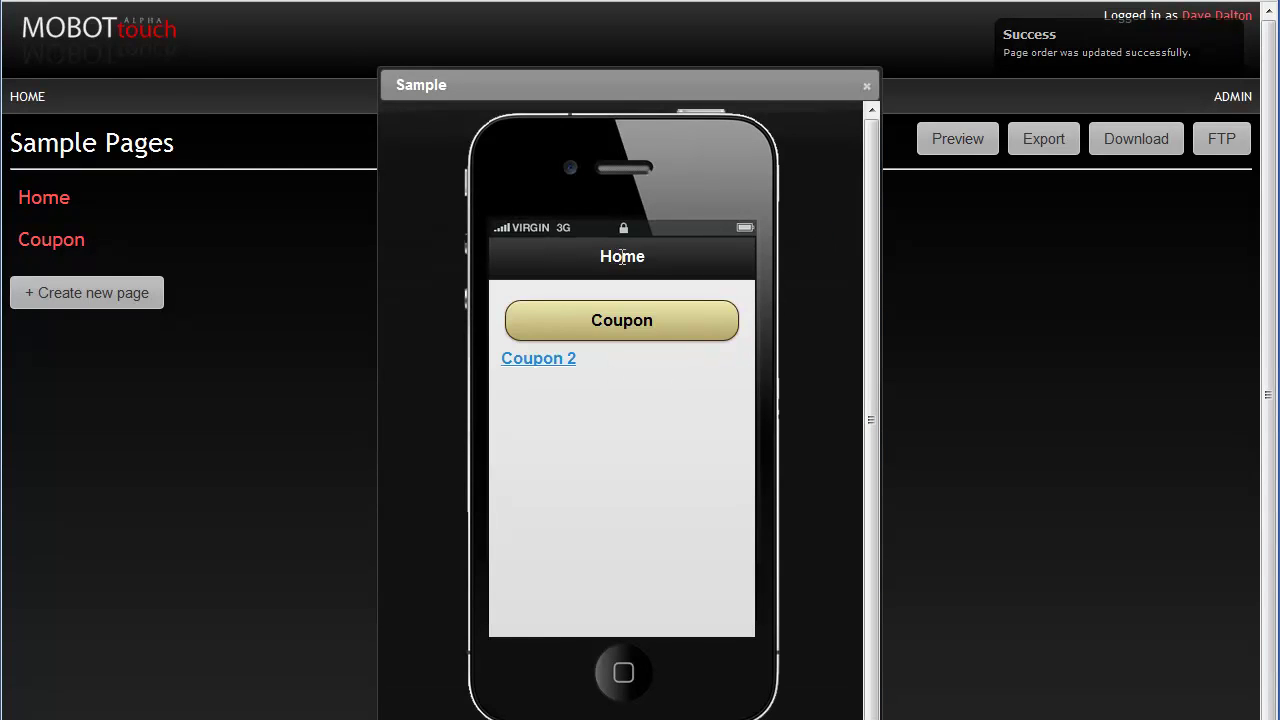
left_click(866, 86)
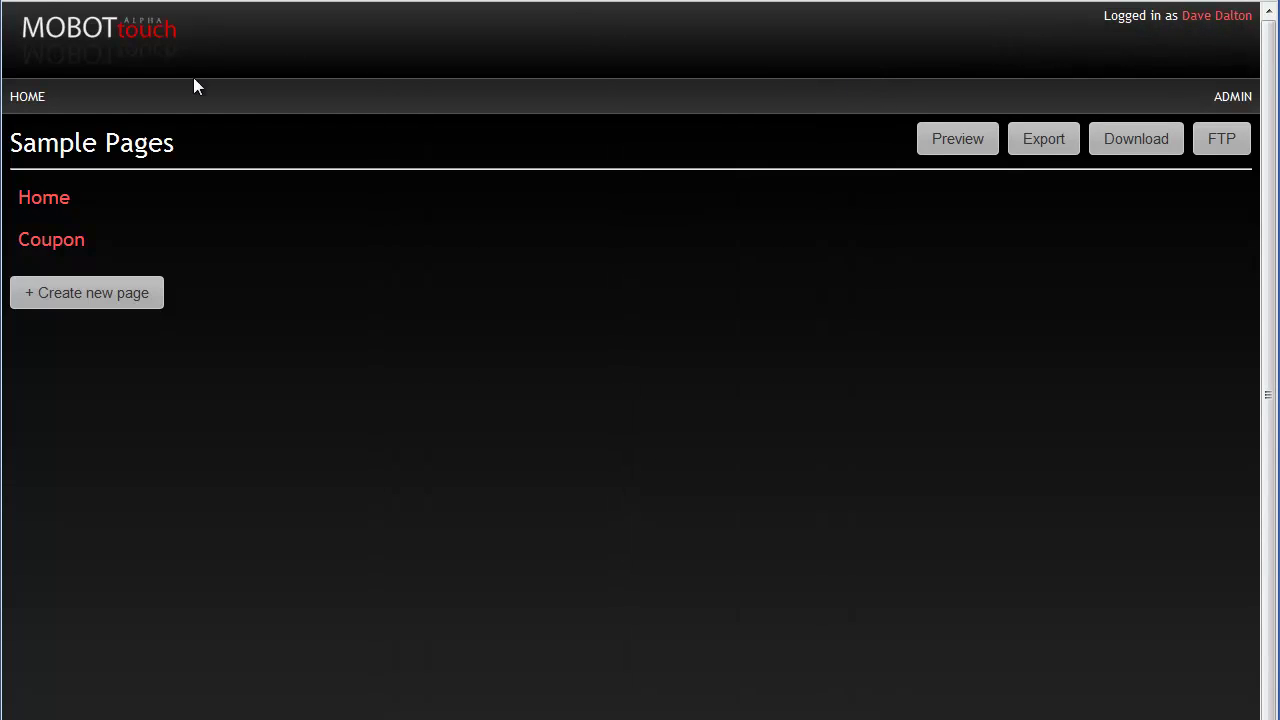
Open the Home page for editing and collapse its page properties to free up the widget area.
left_click(43, 200)
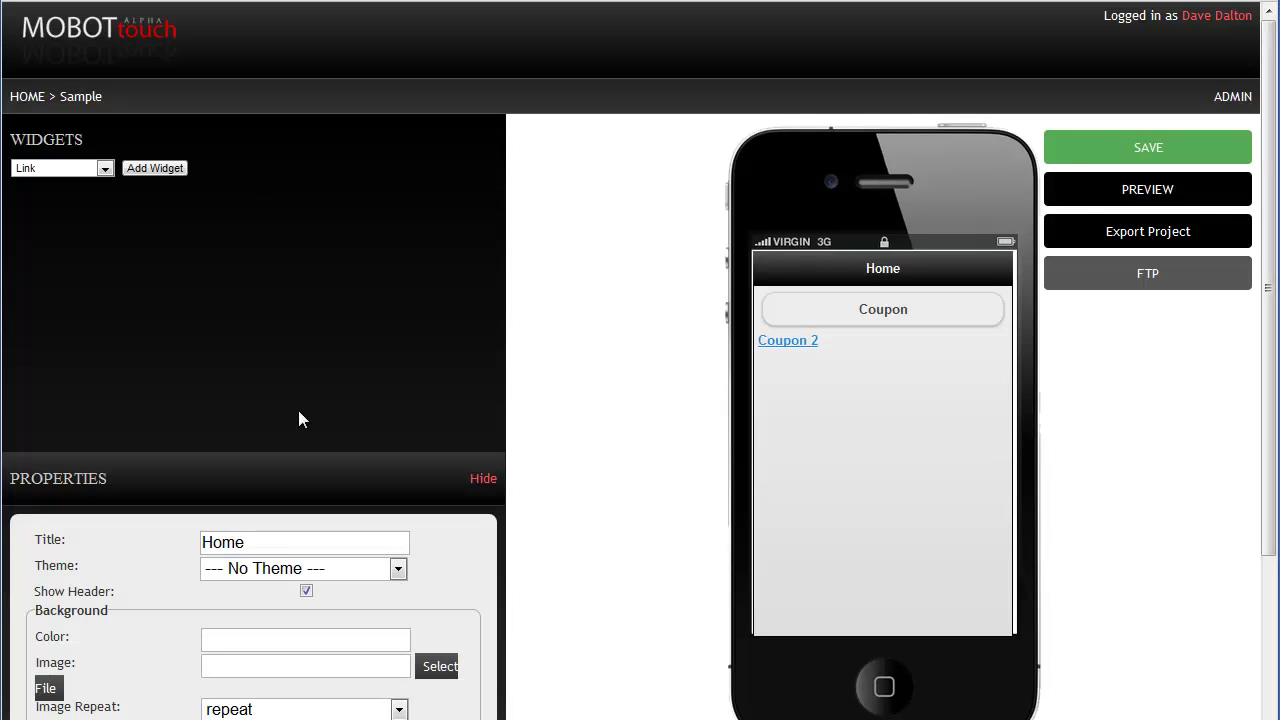
left_click(482, 480)
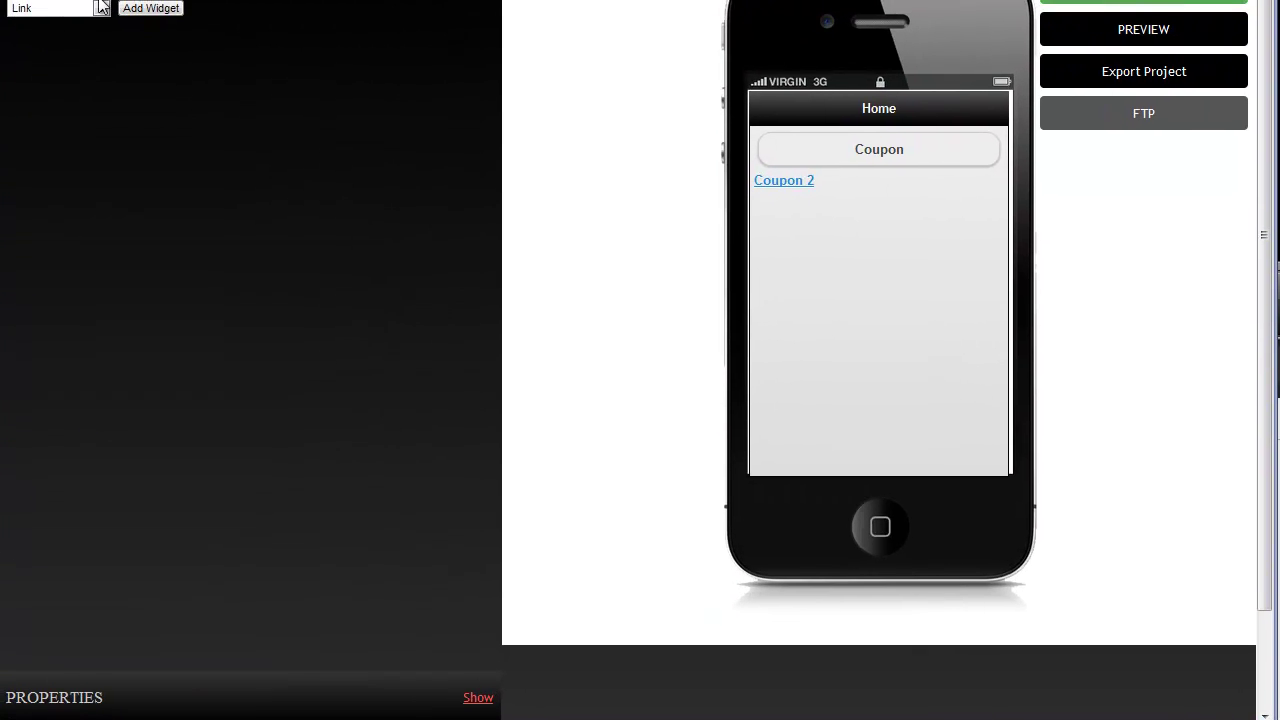
left_click(482, 701)
left_click(479, 319)
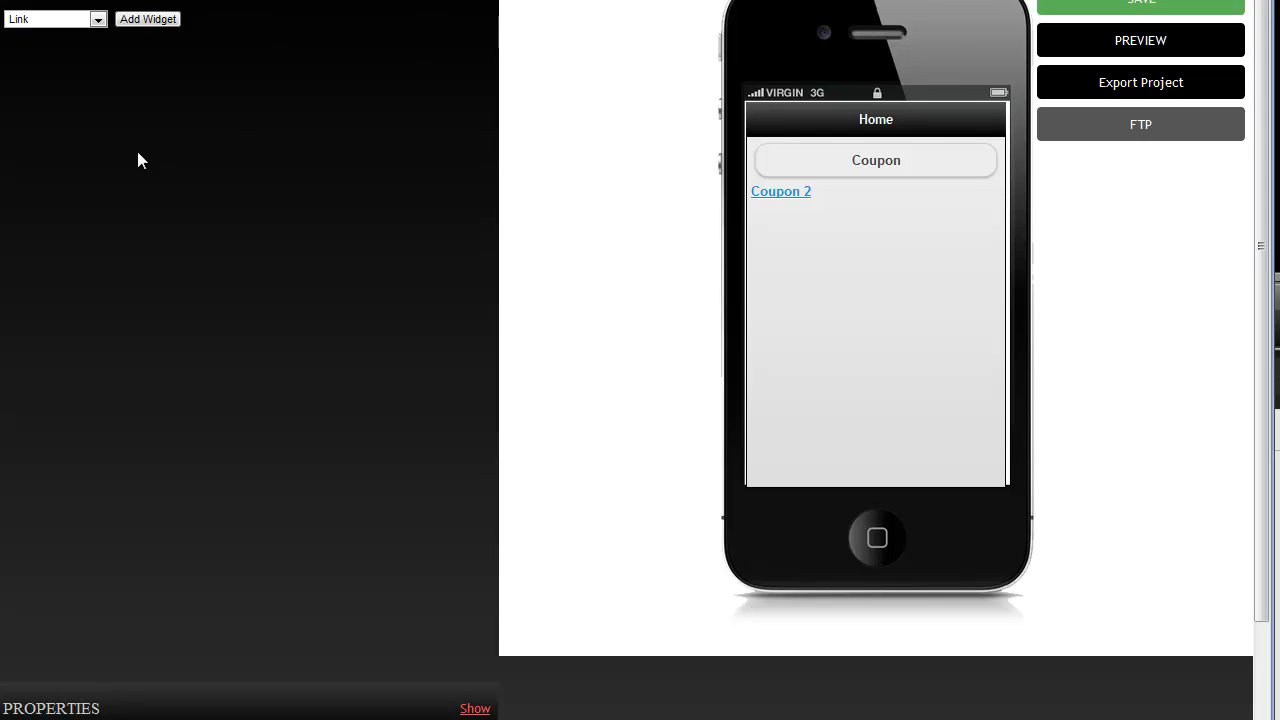
Add a Link widget targeting the Coupon page, titled "This is a Link to Coupon", and place it below the Coupon 2 link.
mouse_move(784, 204)
left_click(135, 21)
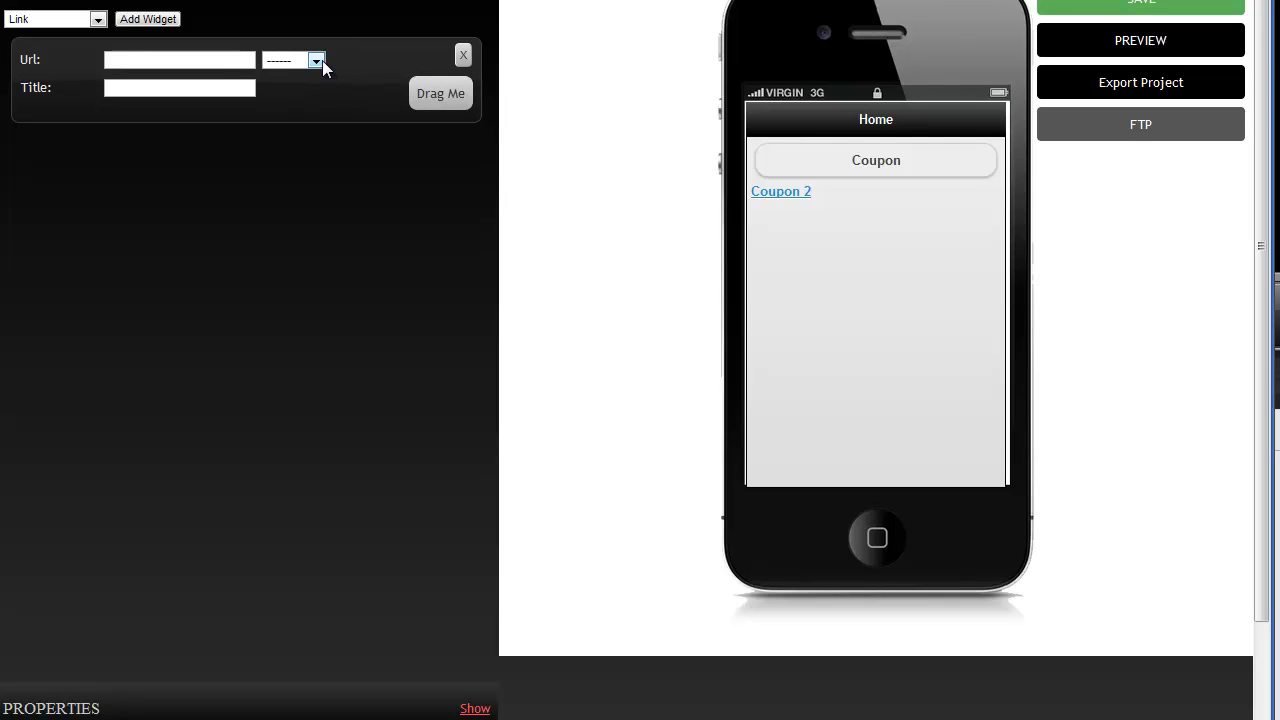
left_click(322, 60)
left_click(322, 60)
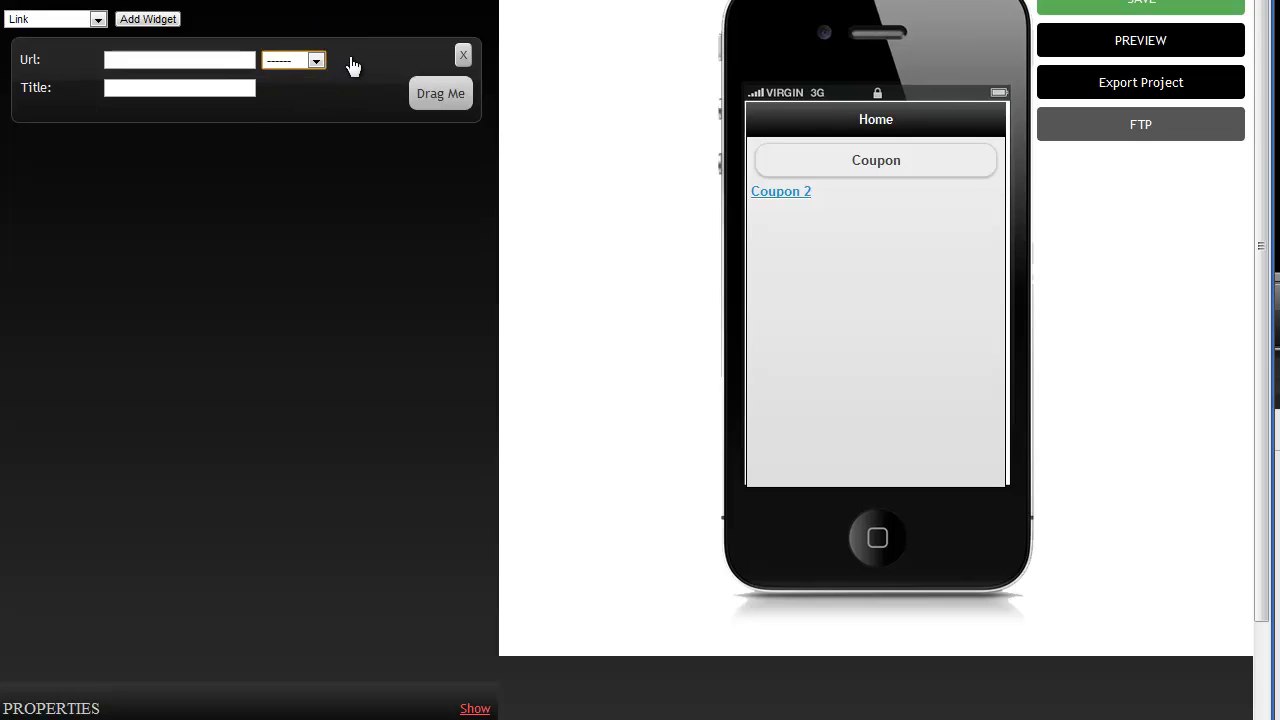
left_click(148, 89)
left_click(314, 62)
left_click(311, 92)
left_click(228, 91)
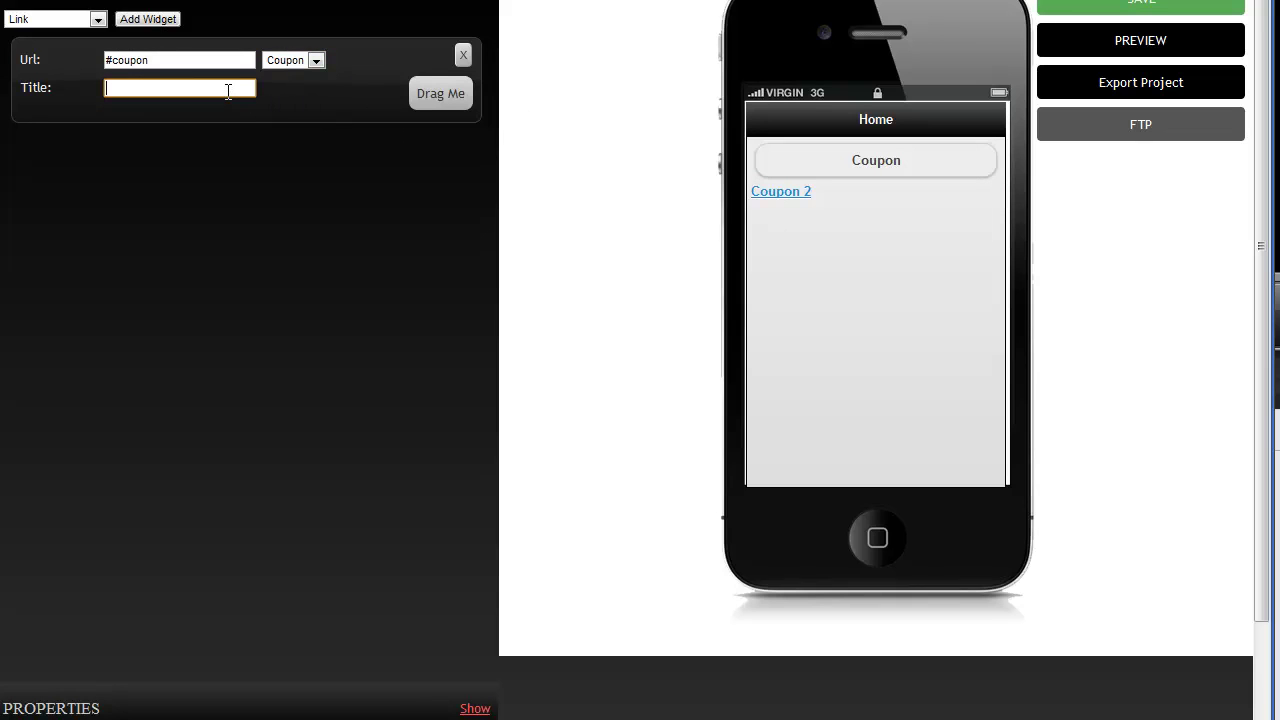
type("This is a Link to Coupon")
left_click_drag(431, 100, 820, 228)
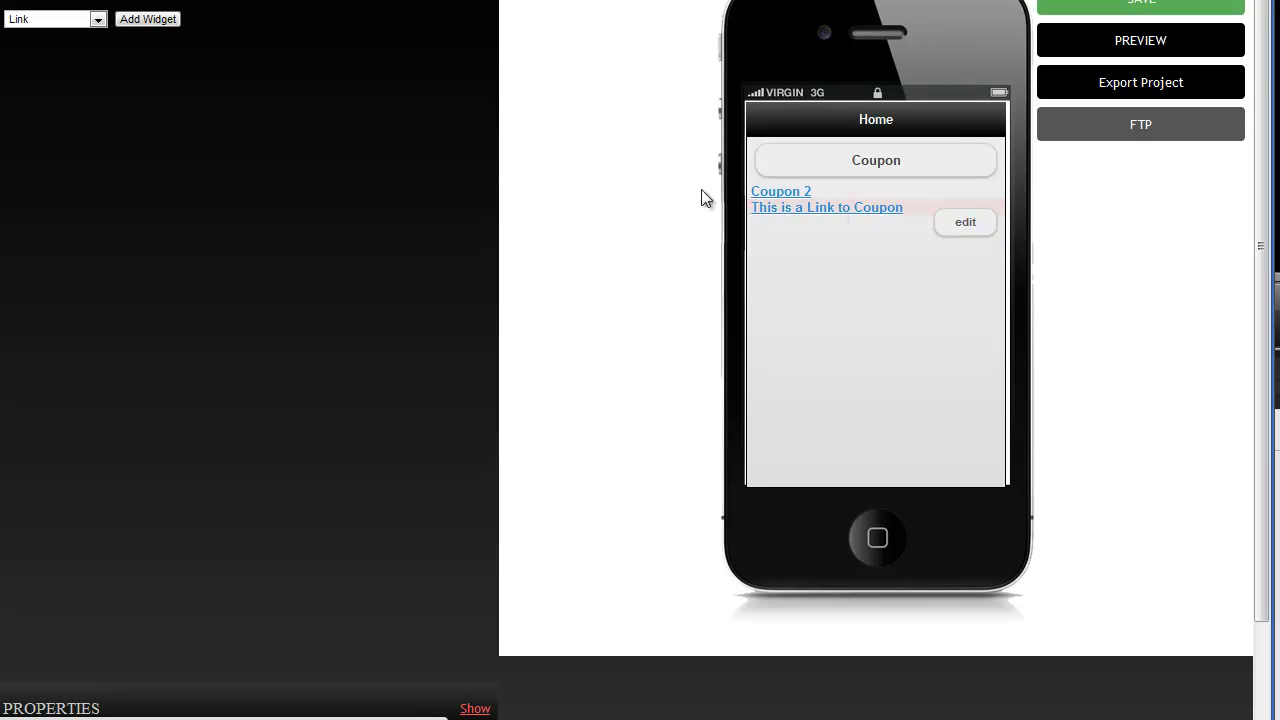
Add a Button widget that links to the Coupon page and title it "Button For Coupon".
left_click(98, 20)
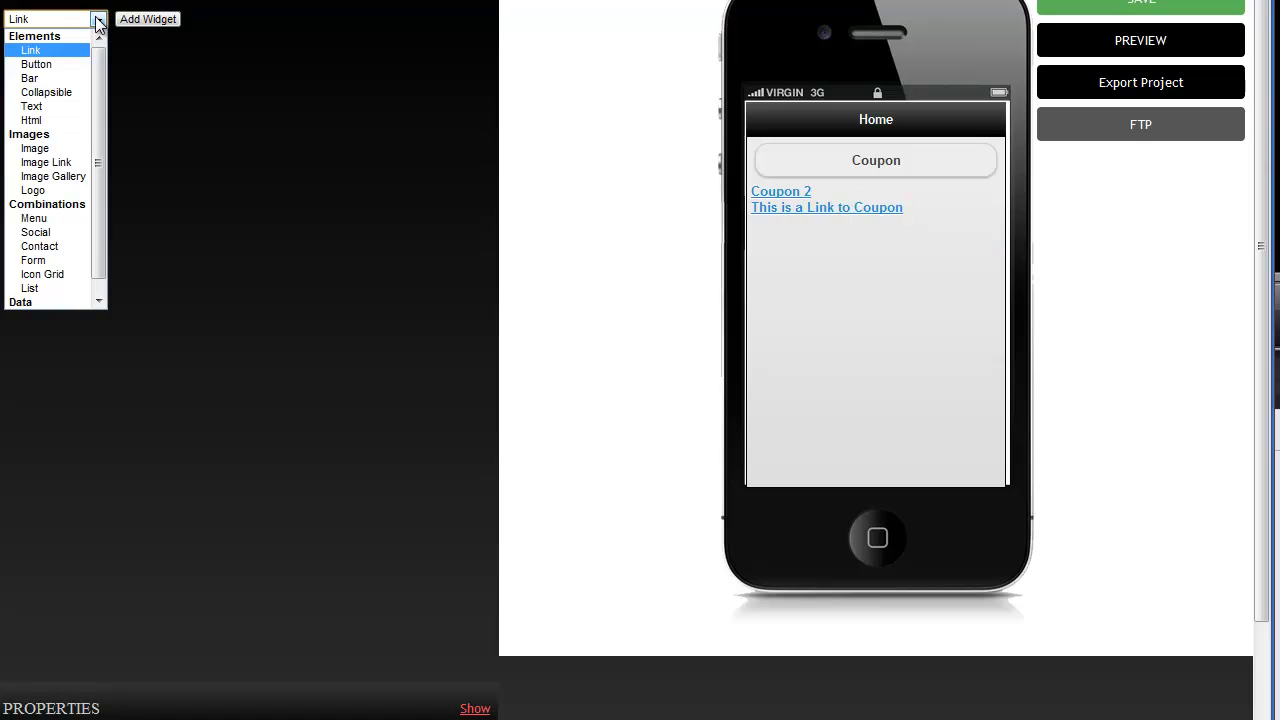
left_click(74, 65)
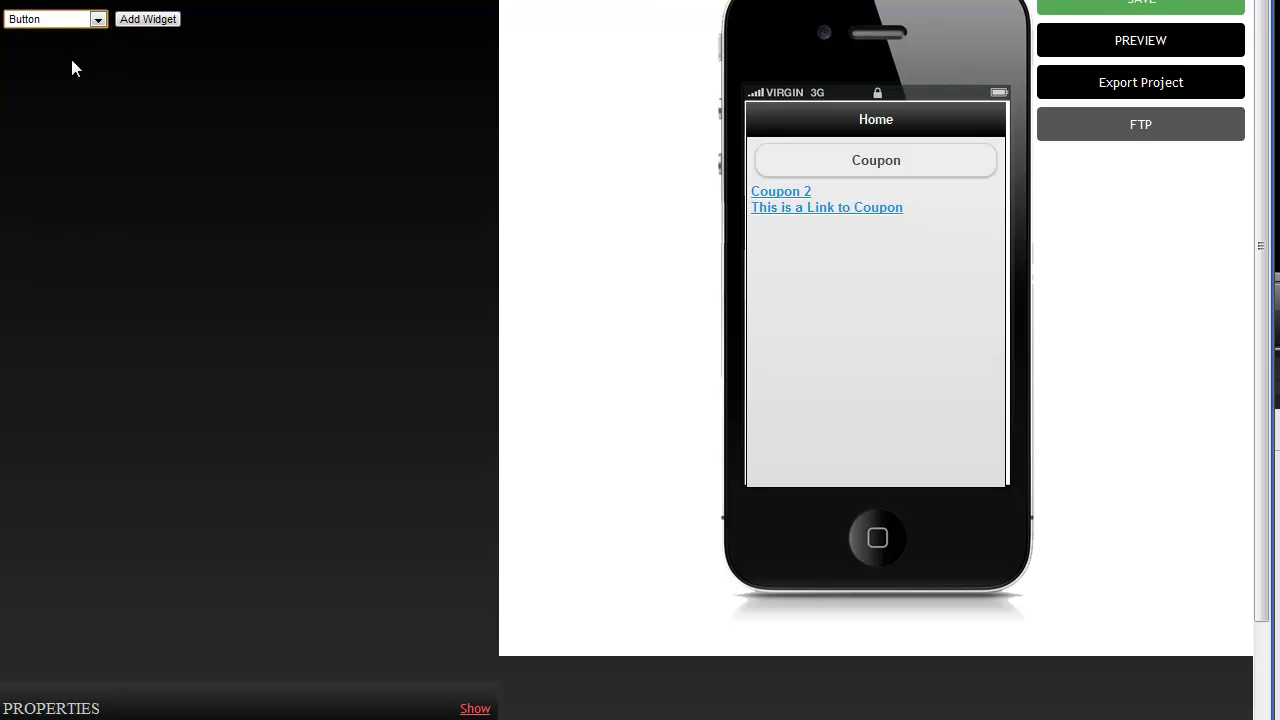
left_click(159, 20)
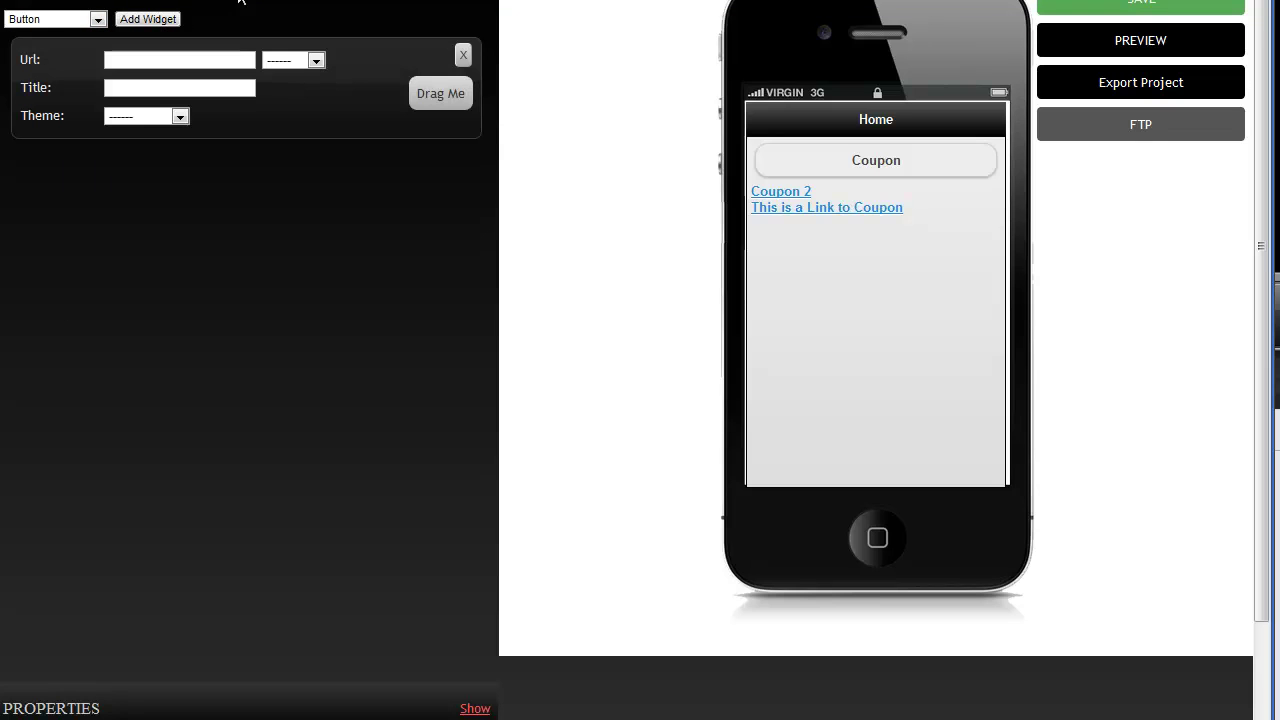
left_click(145, 60)
left_click(321, 61)
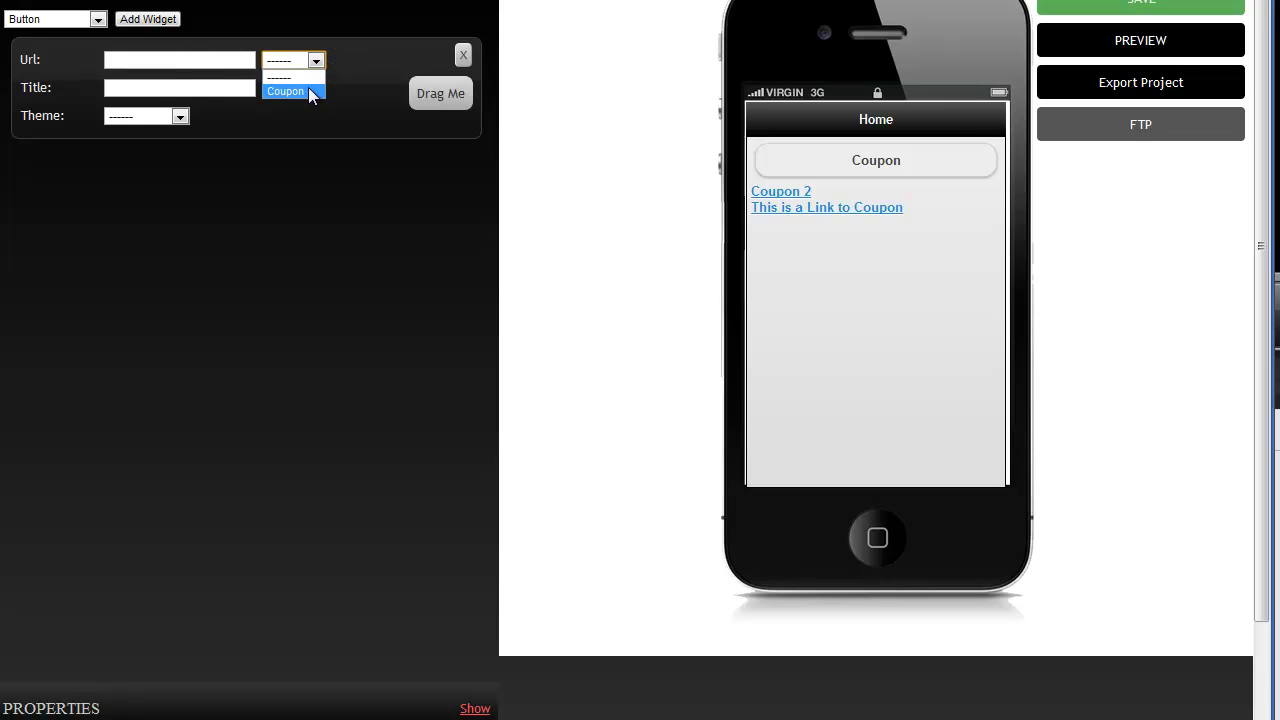
left_click(300, 91)
left_click(242, 89)
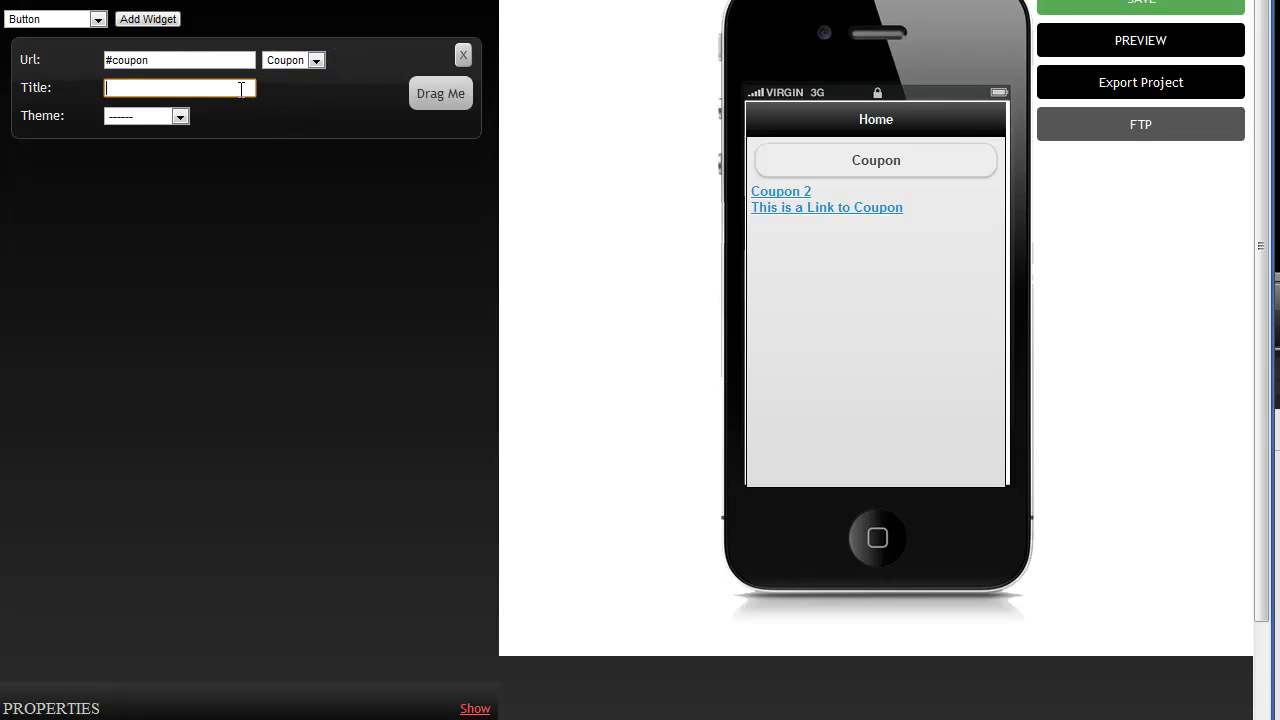
type("Button For Coupon")
Give the new button theme a, place it below the links on the Home page, and preview the page.
left_click(179, 117)
left_click(161, 150)
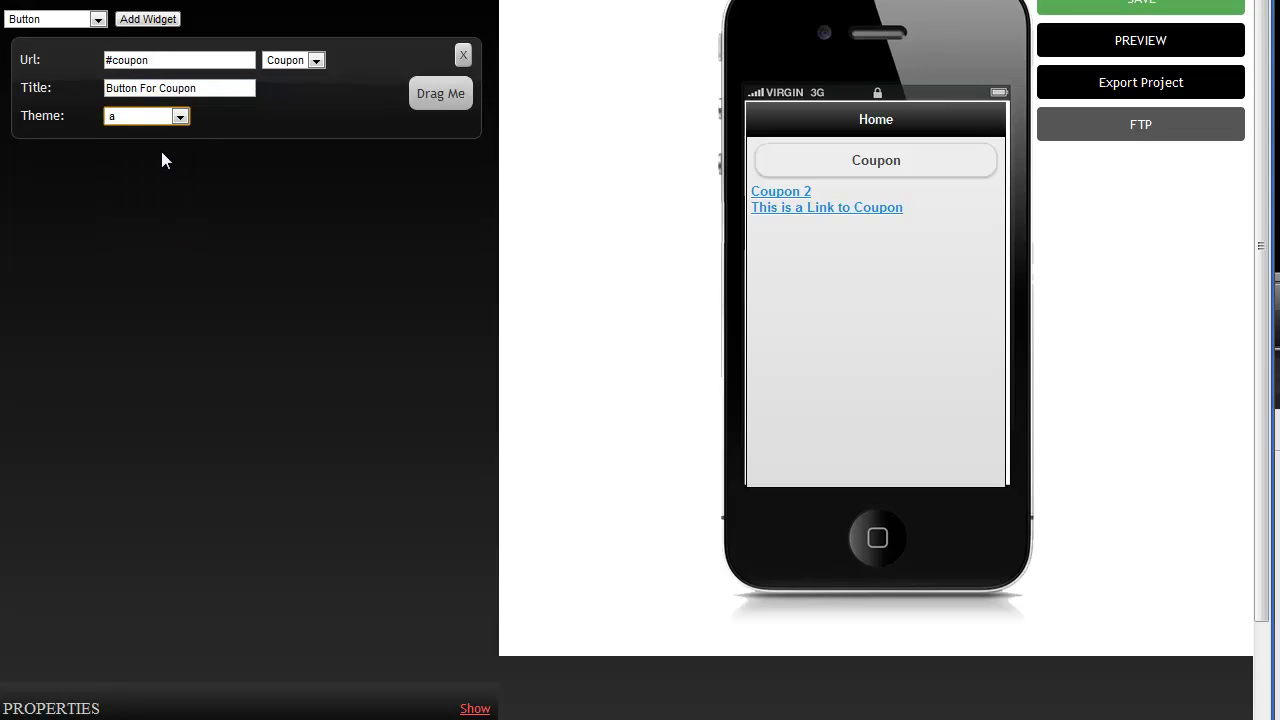
left_click_drag(451, 104, 905, 356)
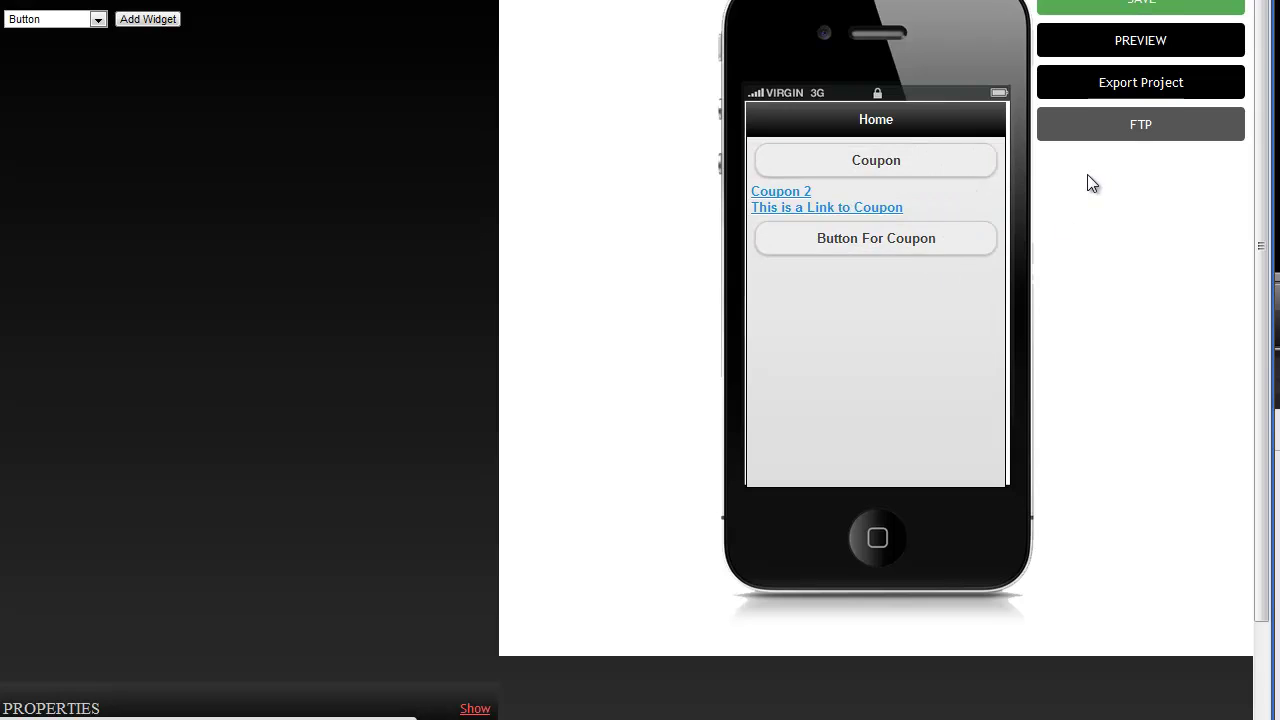
left_click(1141, 41)
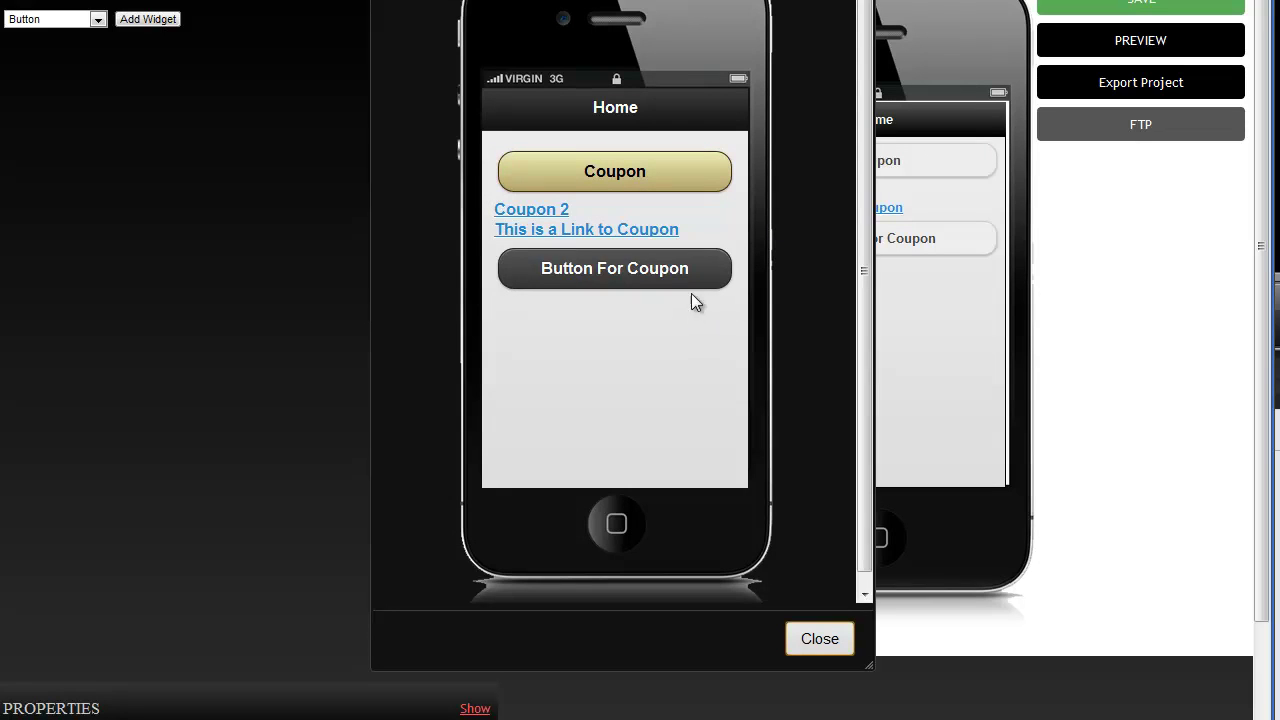
left_click(820, 640)
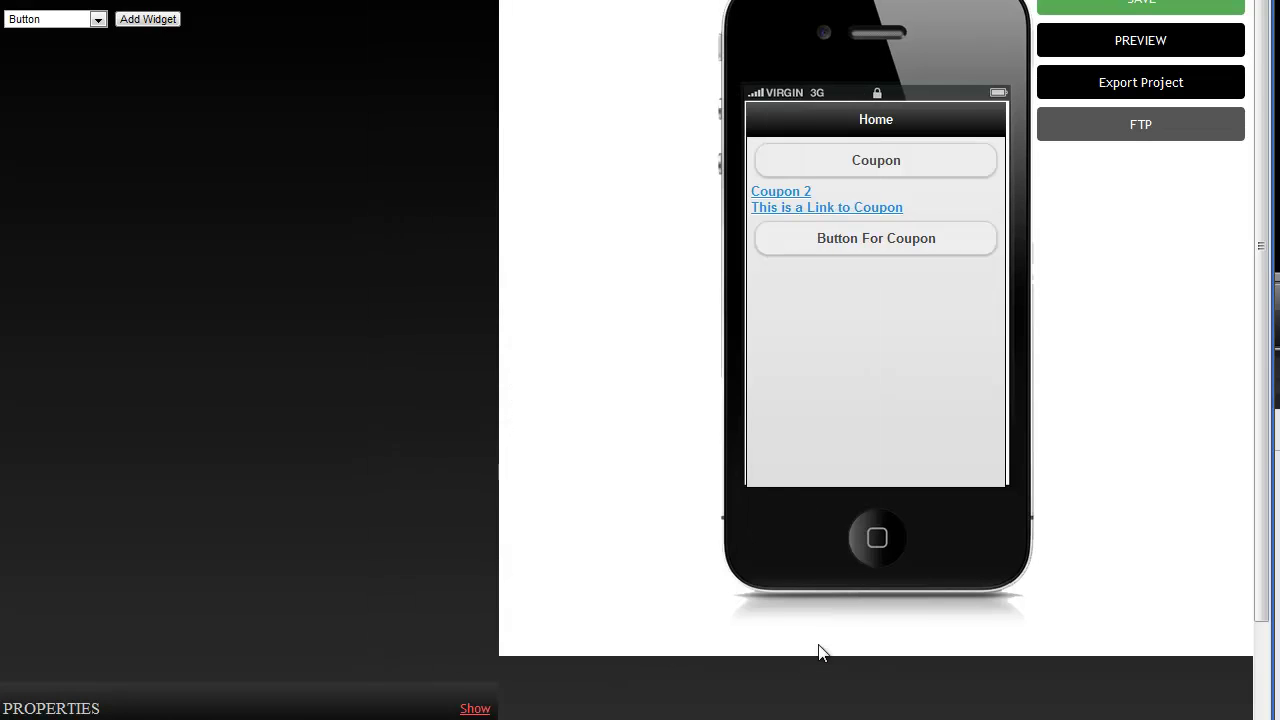
Add a Bar widget with the text "This is a Bar" and theme b, placing it below the Button For Coupon.
left_click(98, 20)
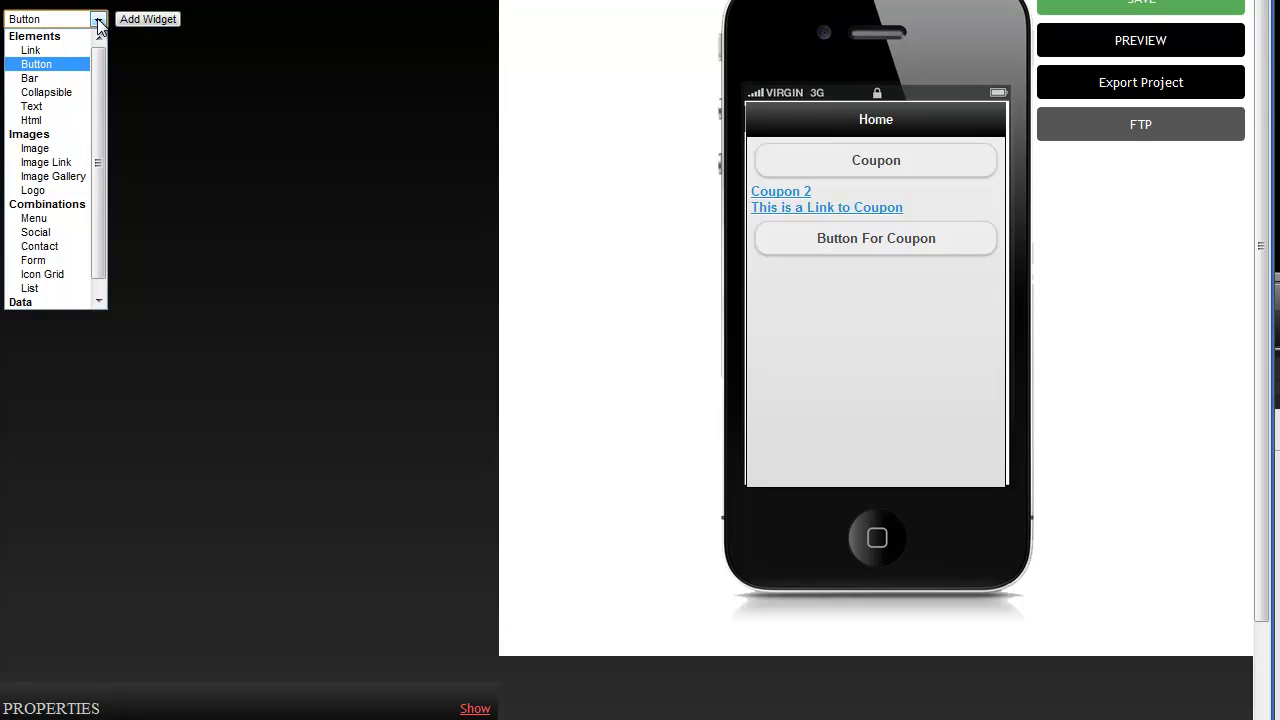
left_click(70, 78)
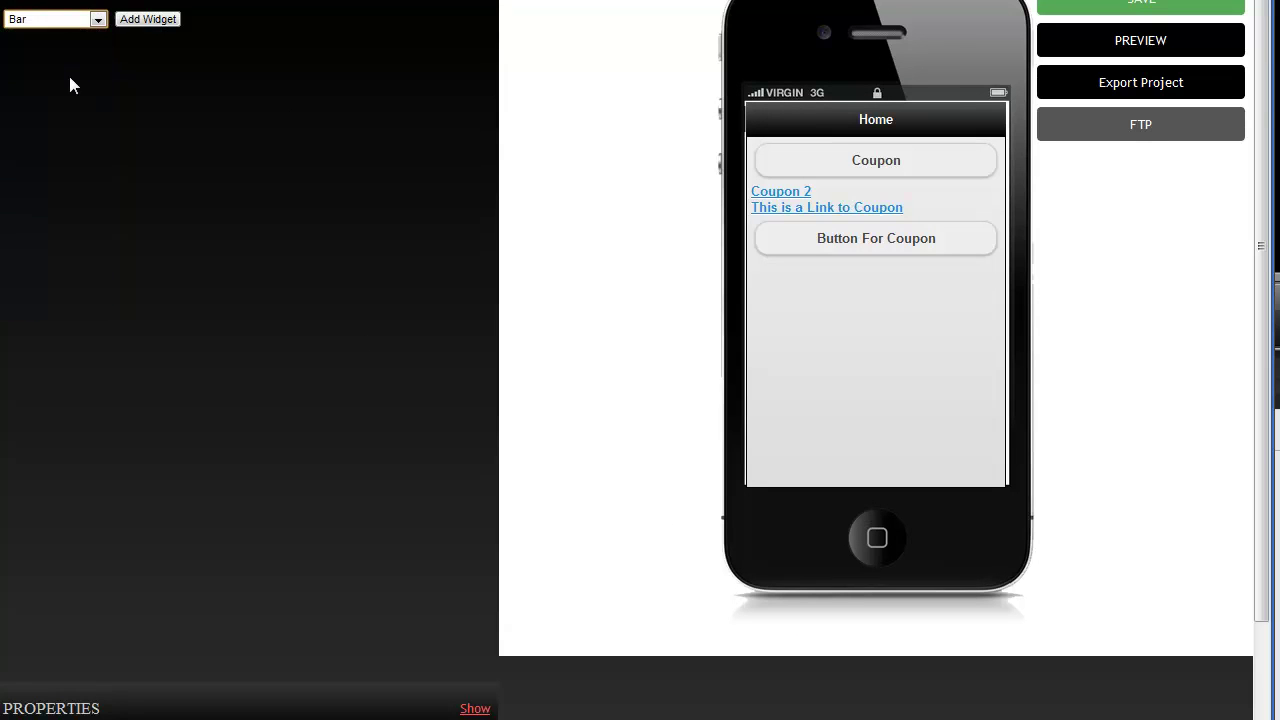
left_click(155, 20)
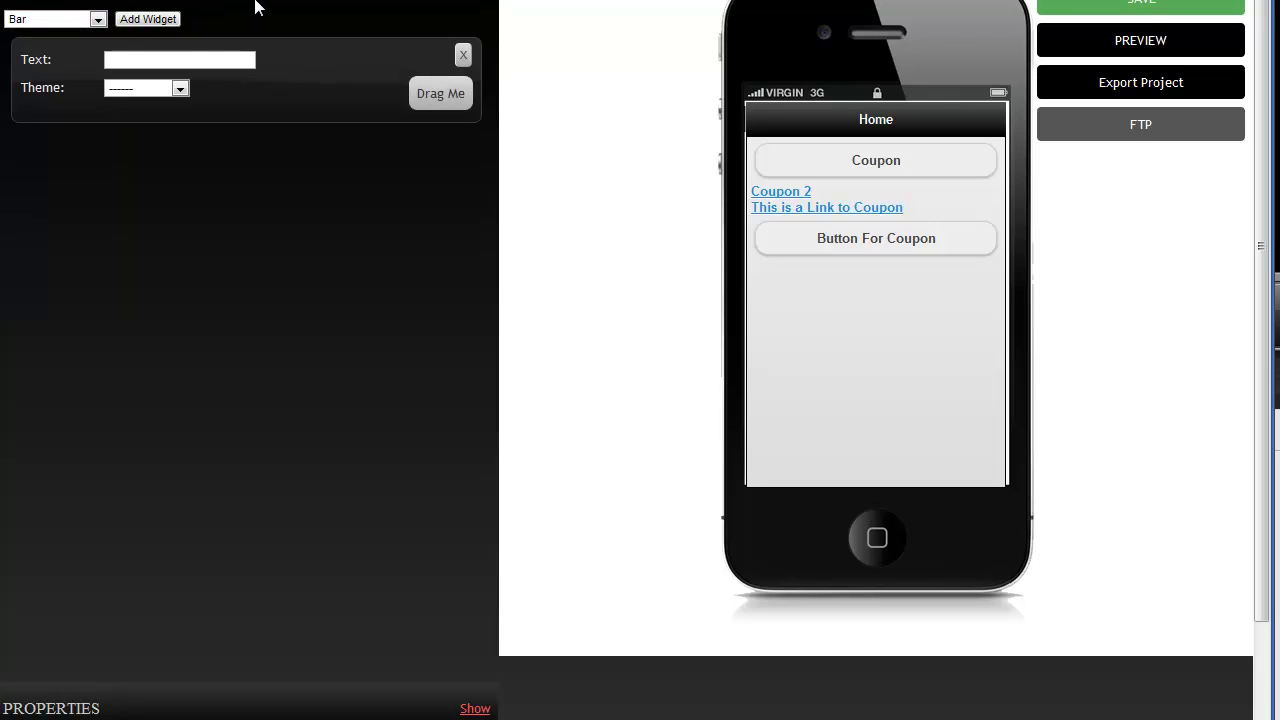
left_click(168, 59)
type("This is a Bar")
left_click(180, 89)
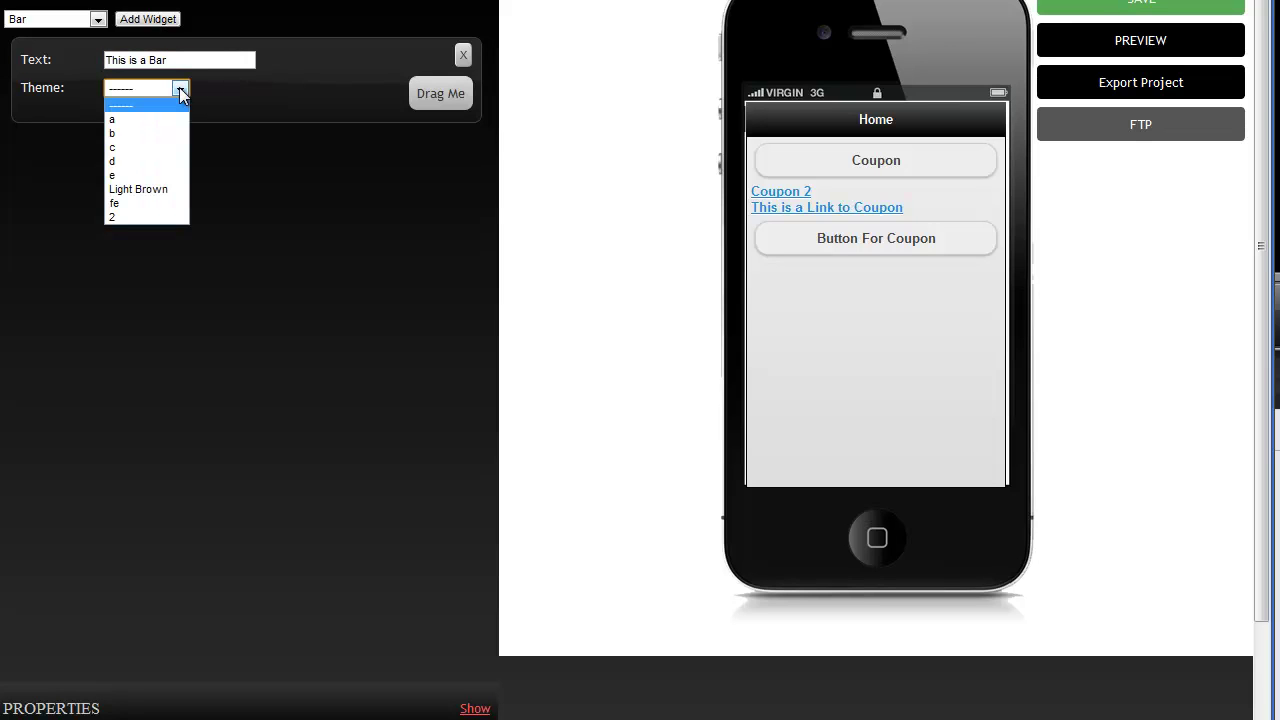
left_click(170, 134)
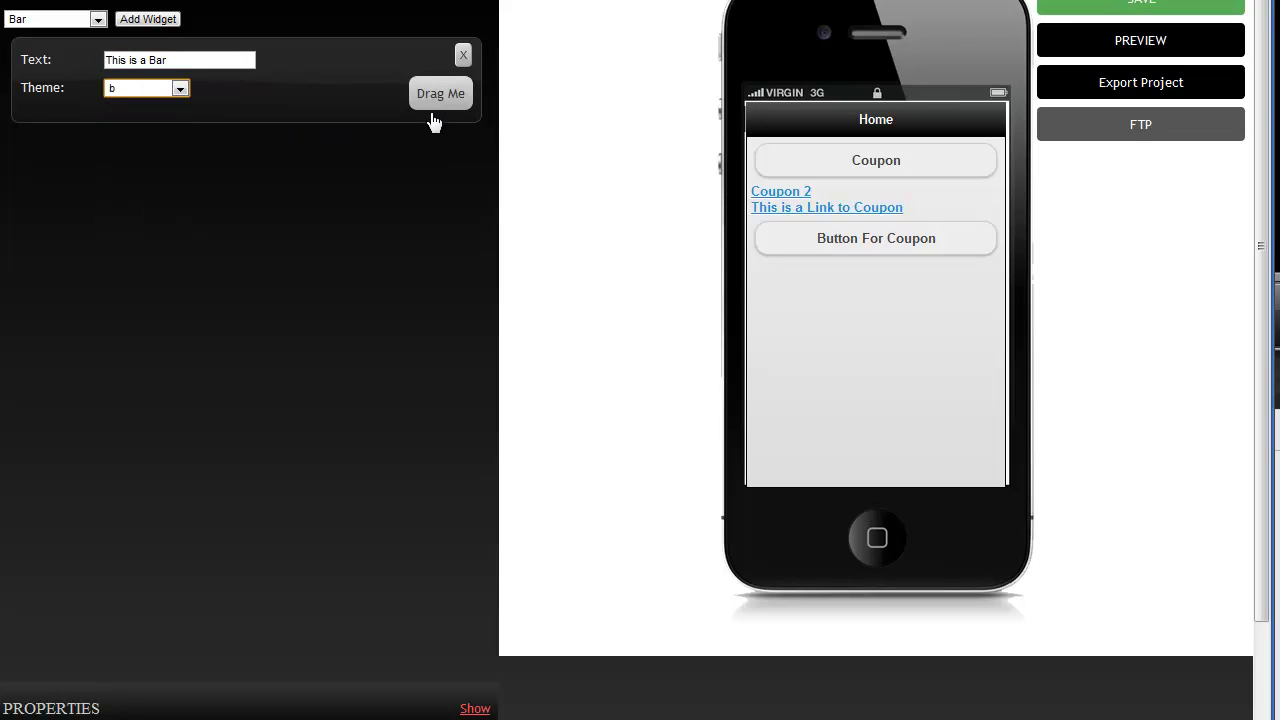
left_click_drag(434, 100, 873, 351)
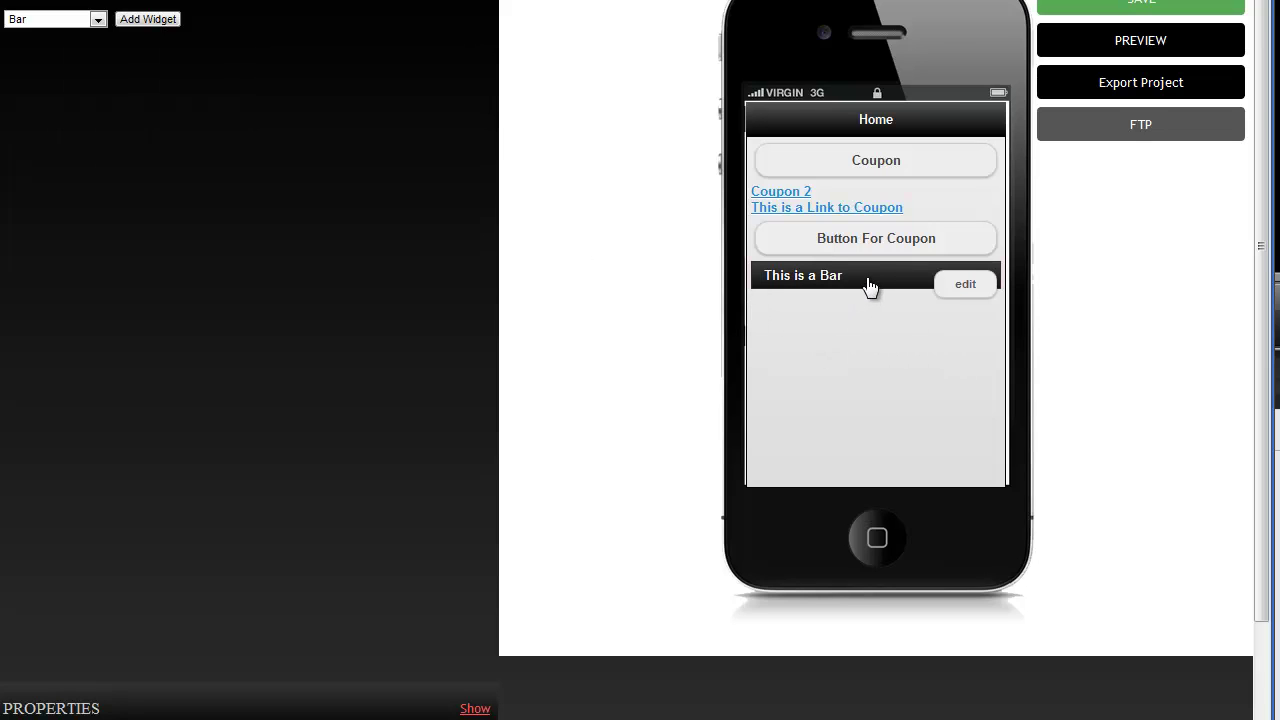
Move the bar above the Button For Coupon and preview the page.
left_click_drag(866, 286, 868, 230)
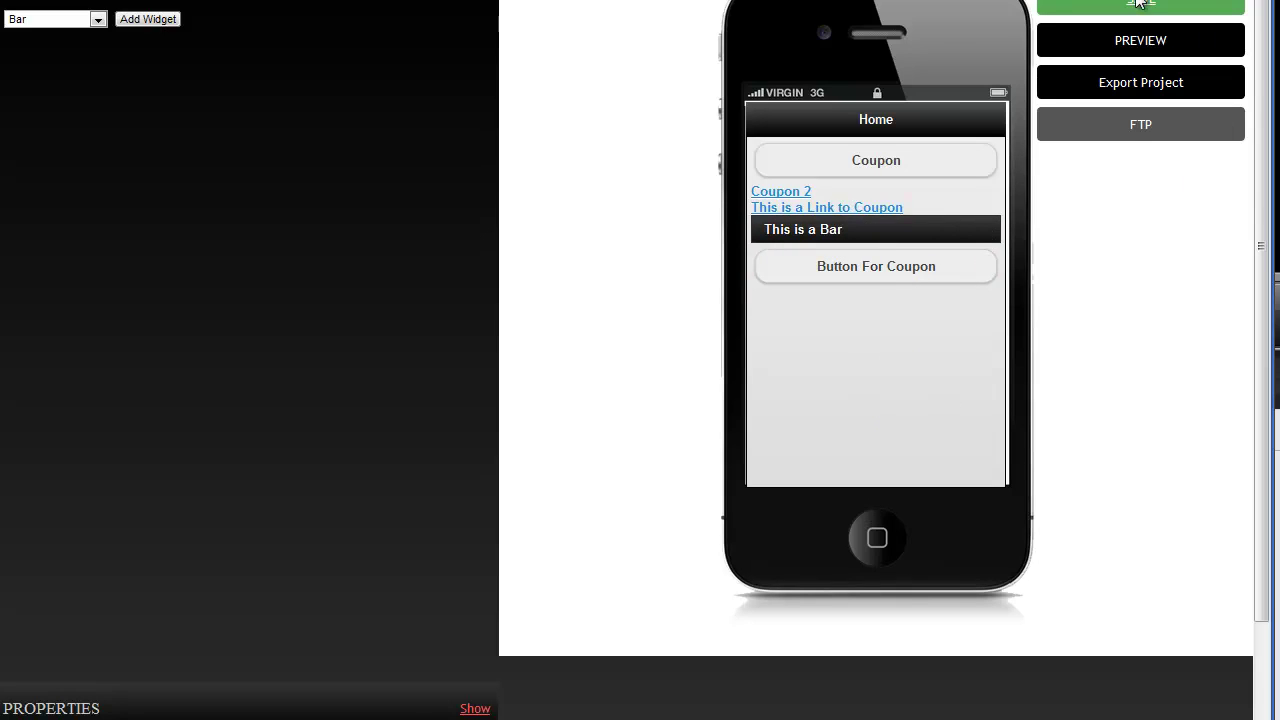
left_click(1143, 46)
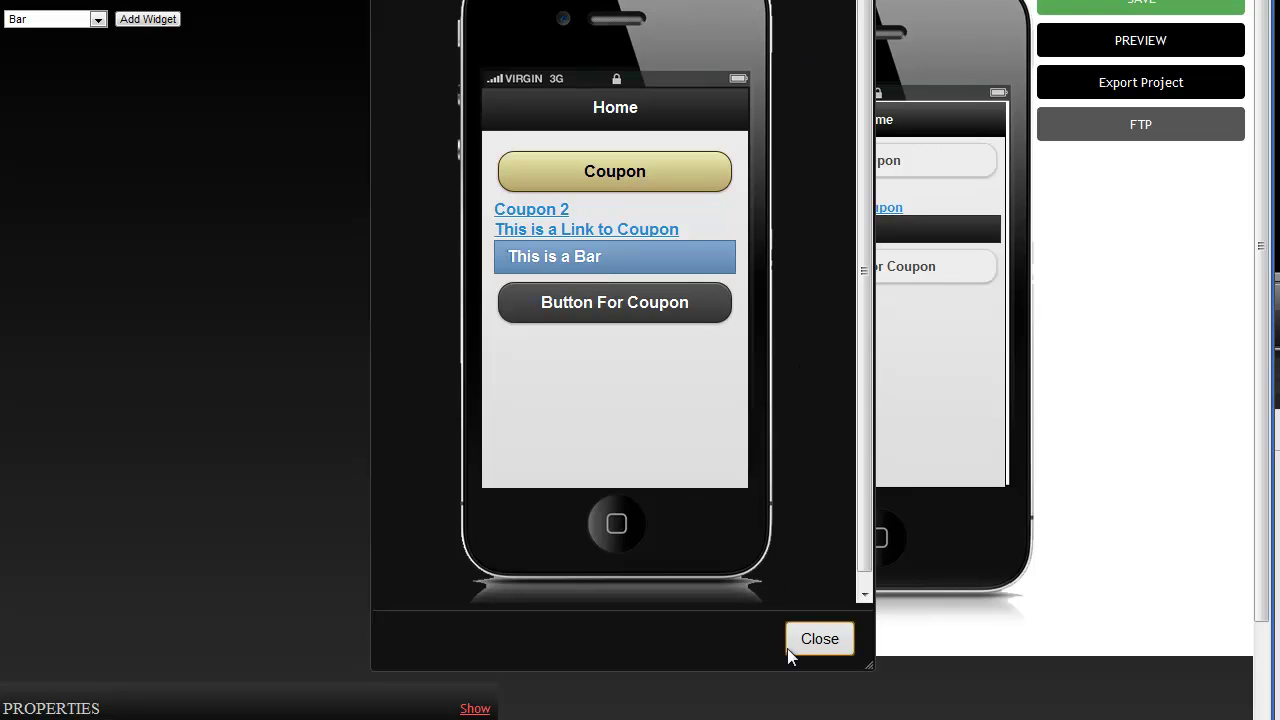
left_click(816, 641)
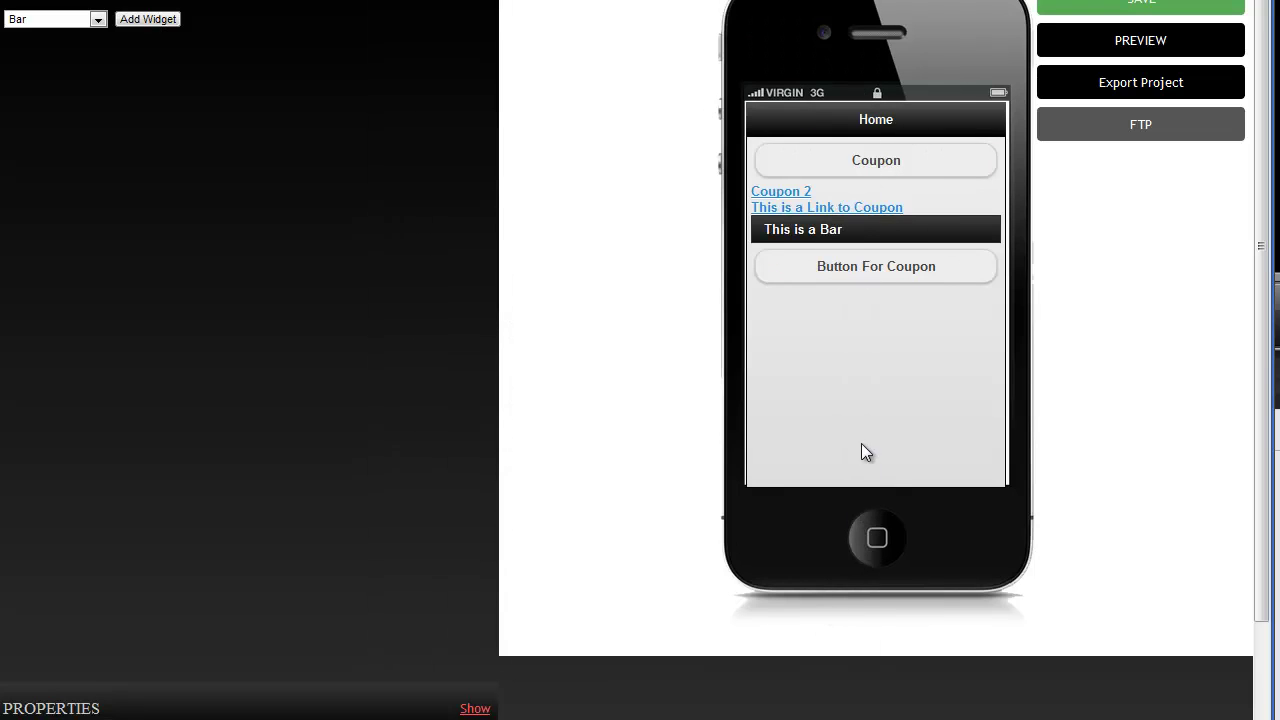
Move the bar and the Button For Coupon directly below the Coupon button, above the two text links.
left_click_drag(920, 274, 923, 199)
left_click_drag(920, 277, 902, 200)
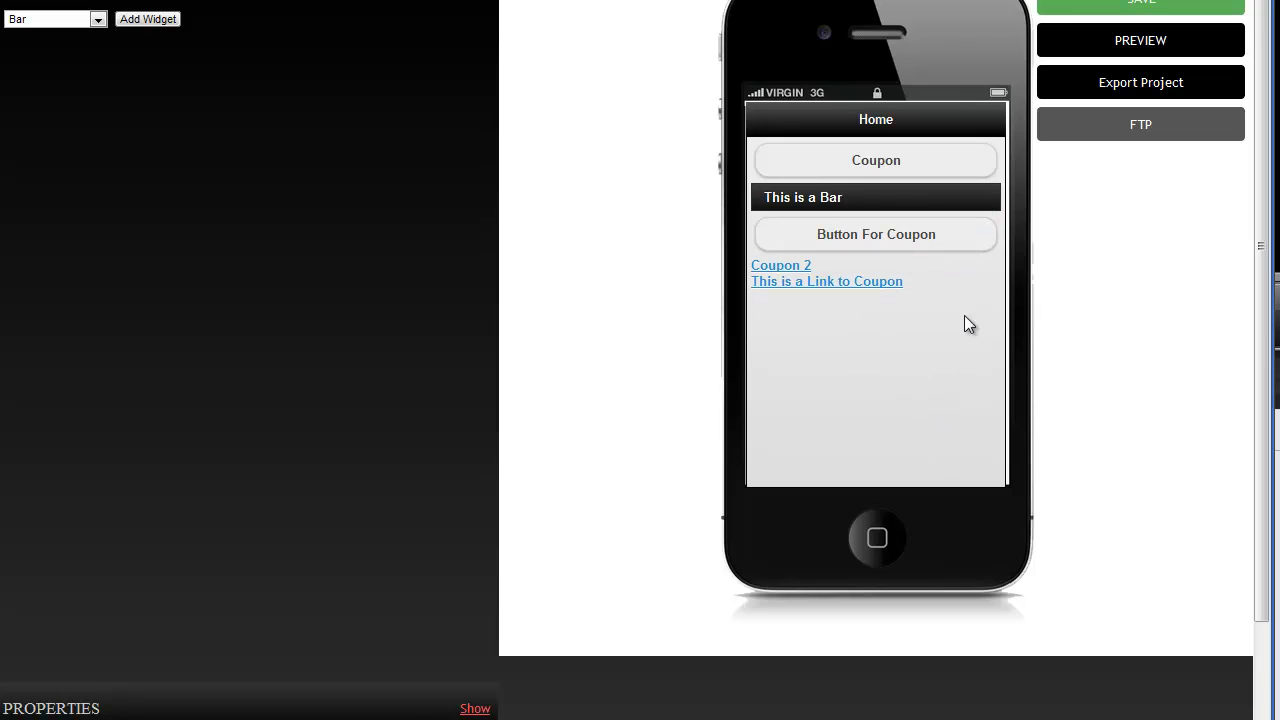
mouse_move(975, 212)
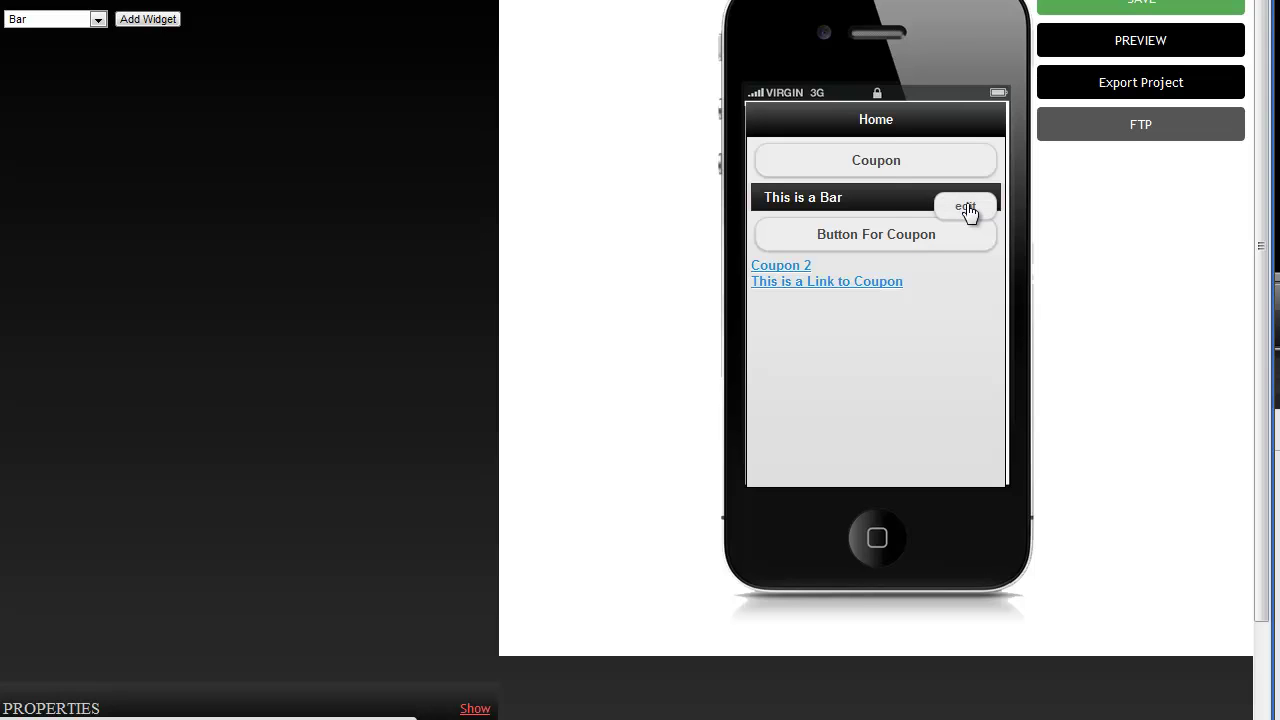
Change the theme of the "This is a Bar" widget to Light Brown and save the widget.
left_click(966, 208)
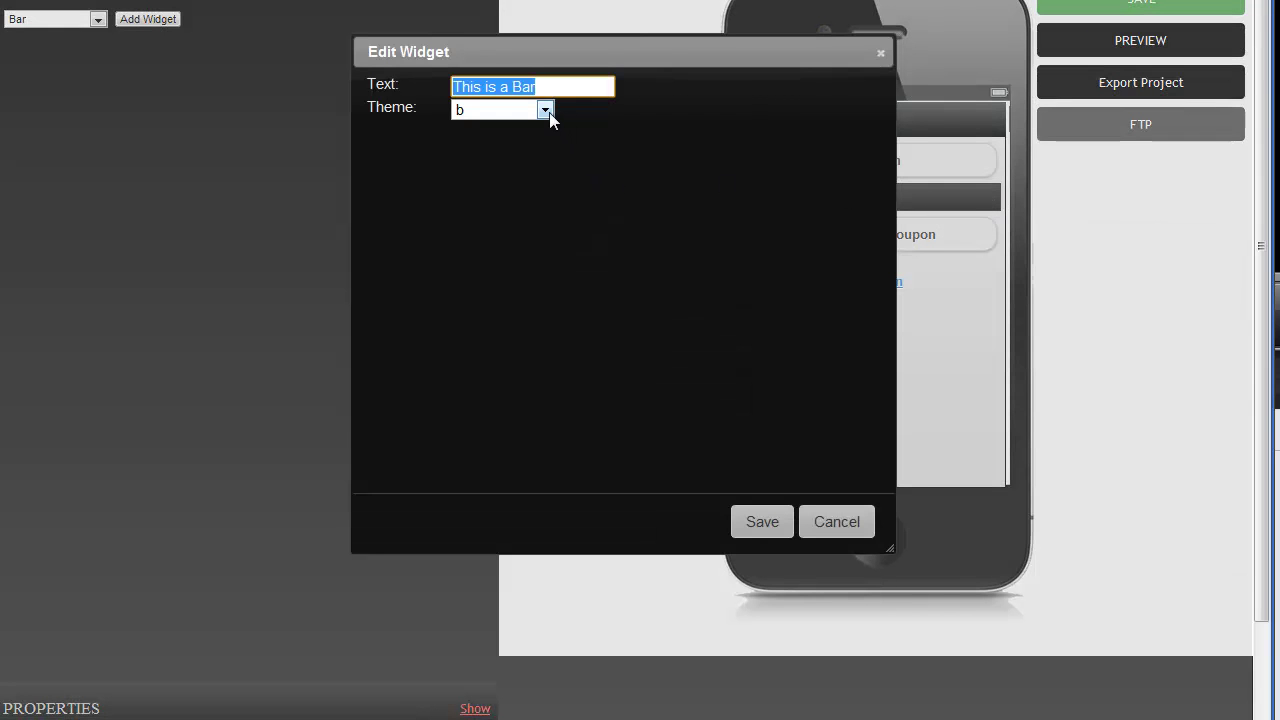
left_click(544, 111)
left_click(526, 229)
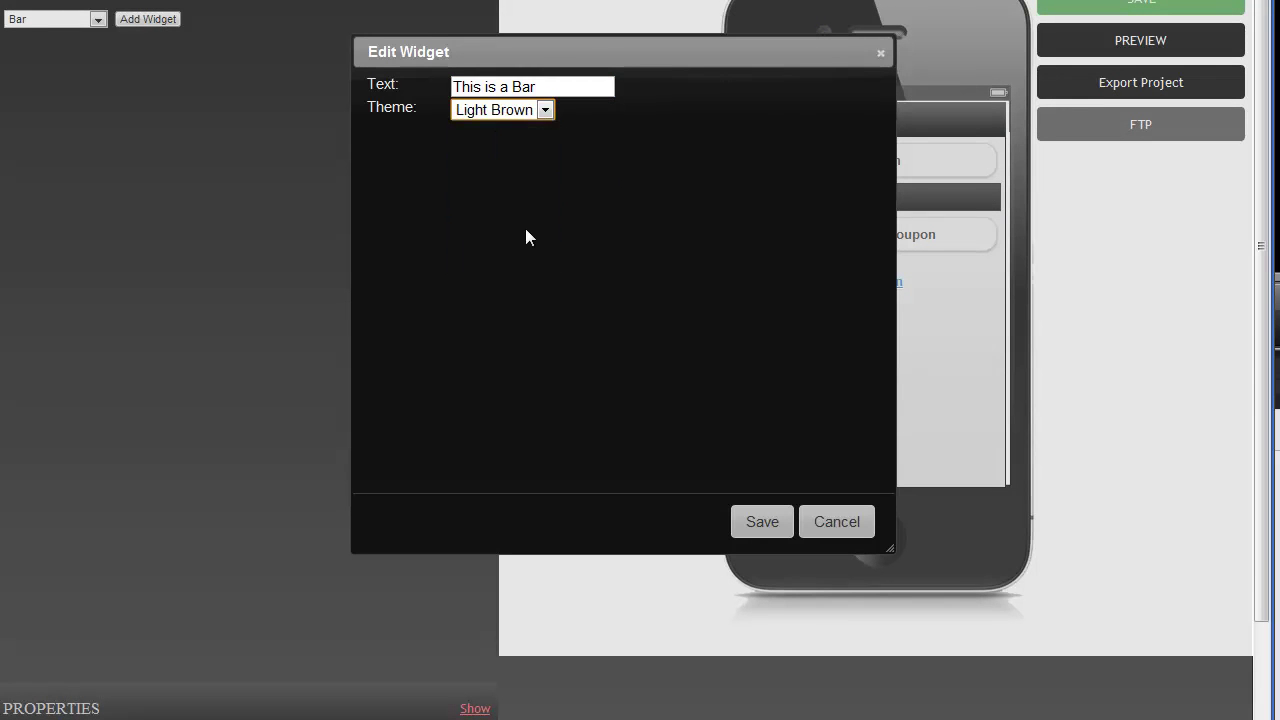
left_click(766, 522)
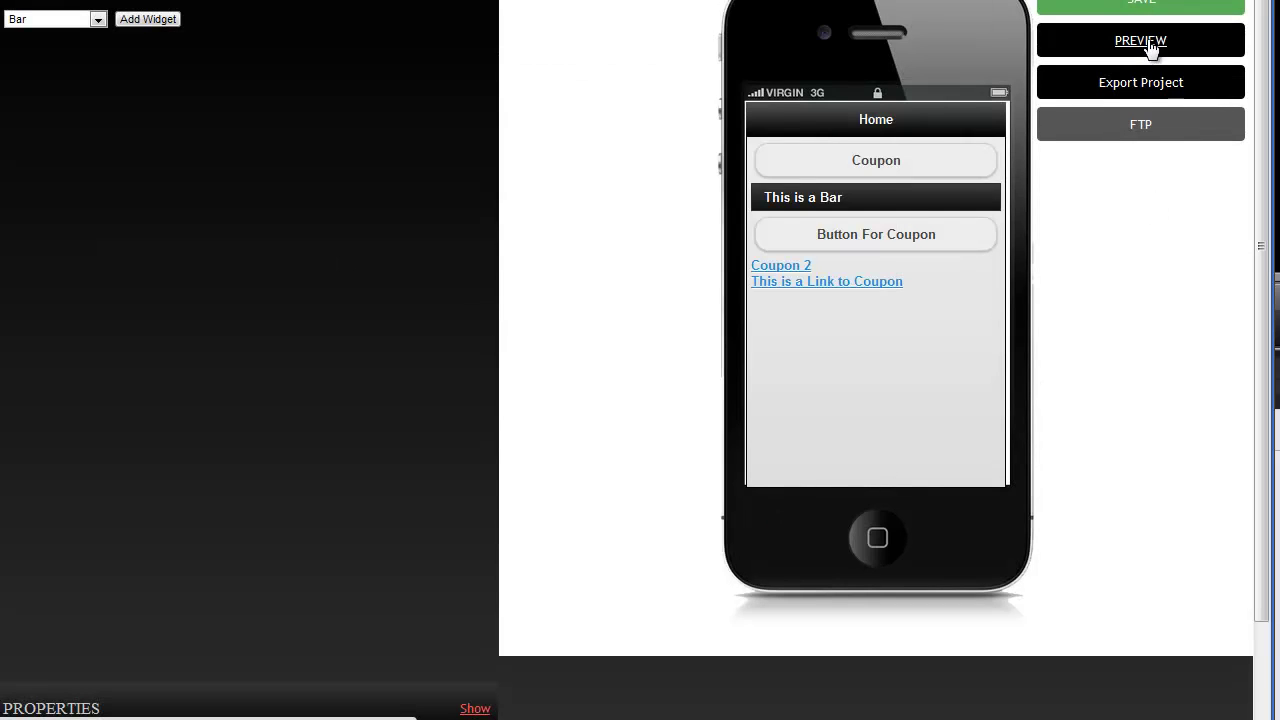
Save the project and preview the rearranged Home page with the restyled bar.
left_click(1149, 42)
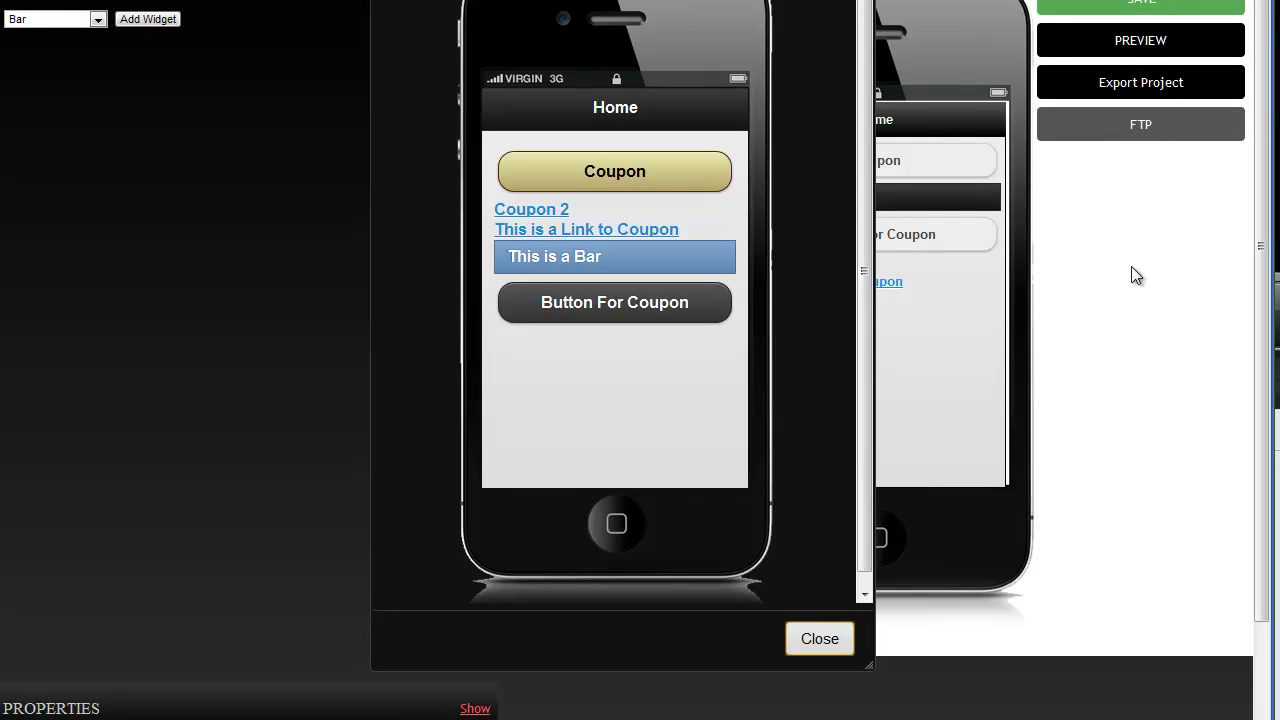
left_click(829, 638)
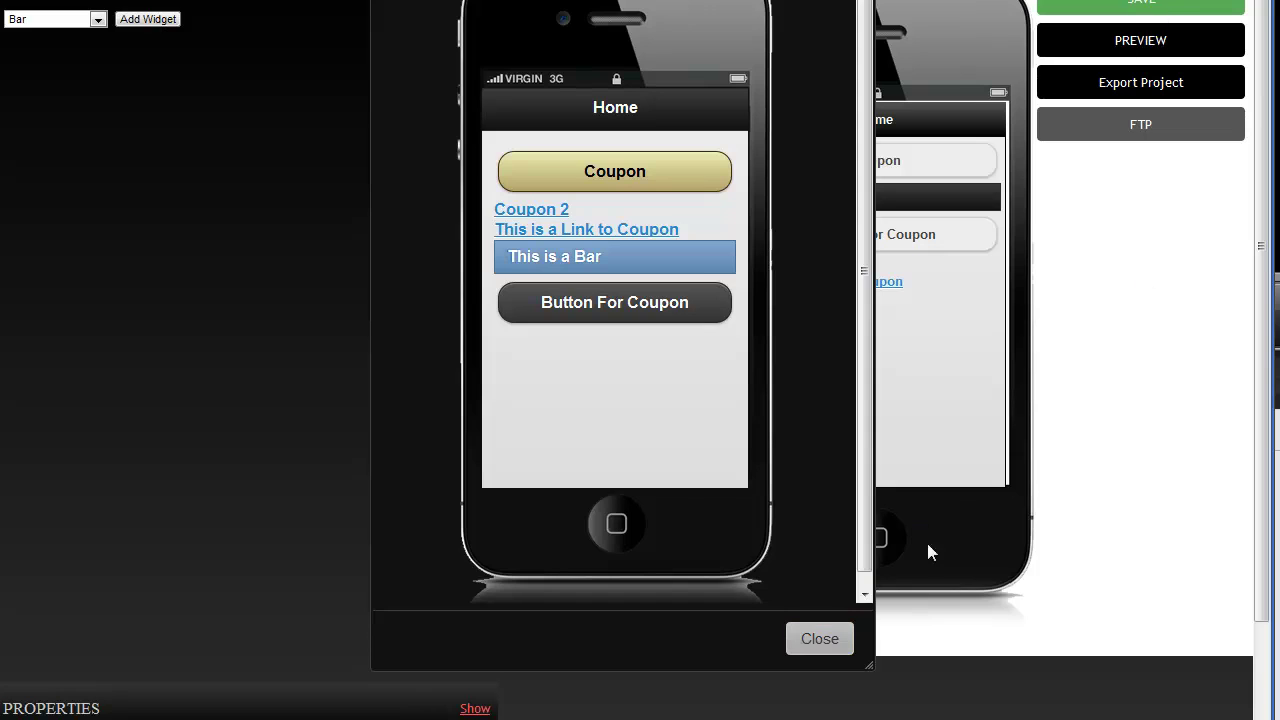
left_click(833, 647)
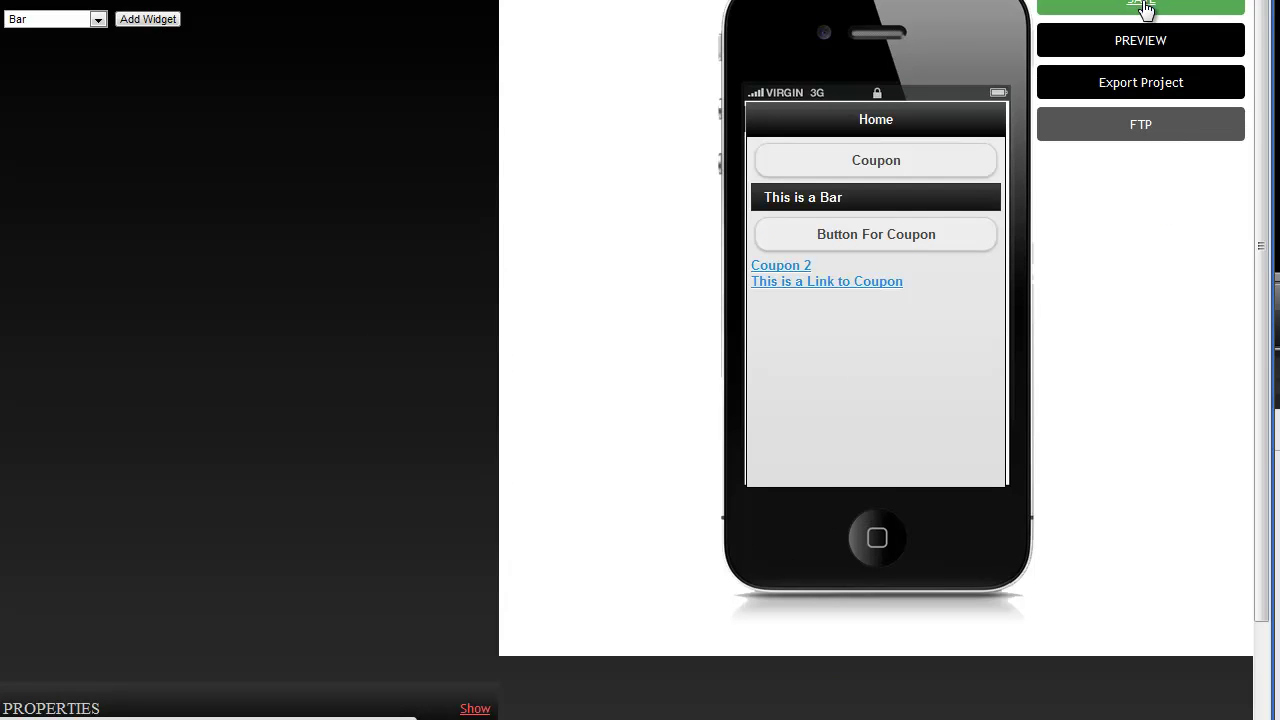
left_click(1136, 46)
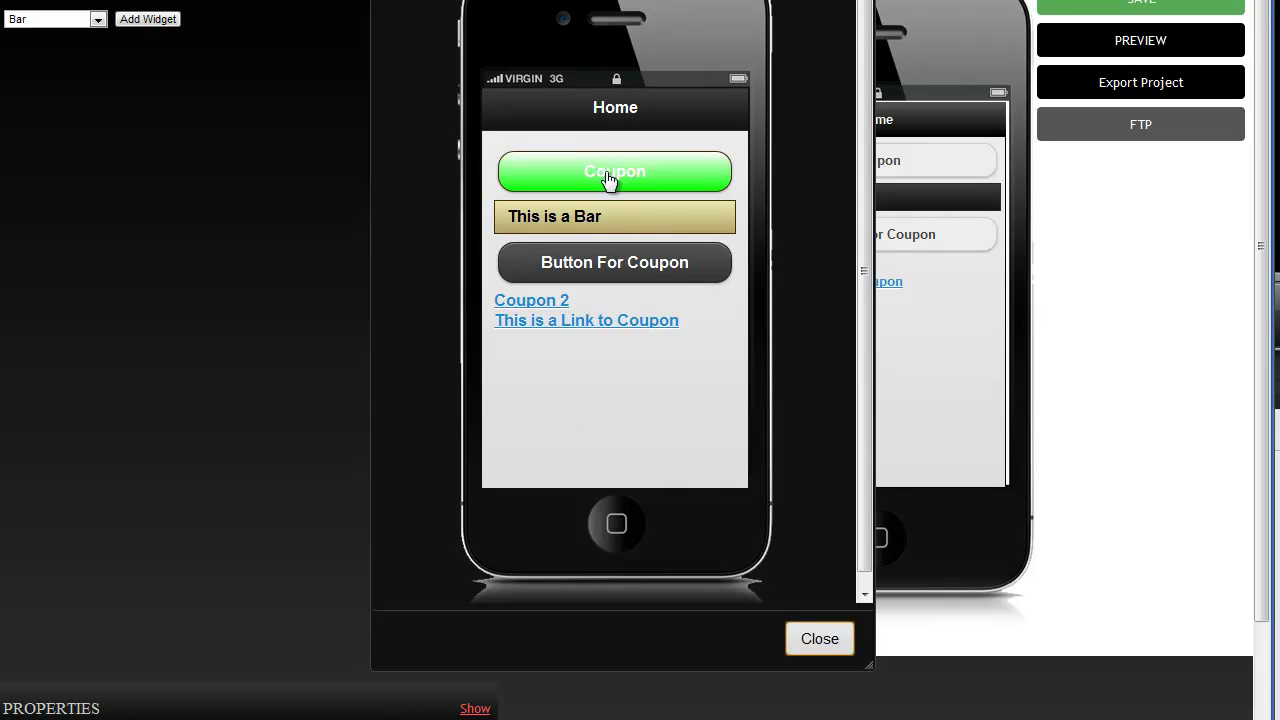
left_click(819, 639)
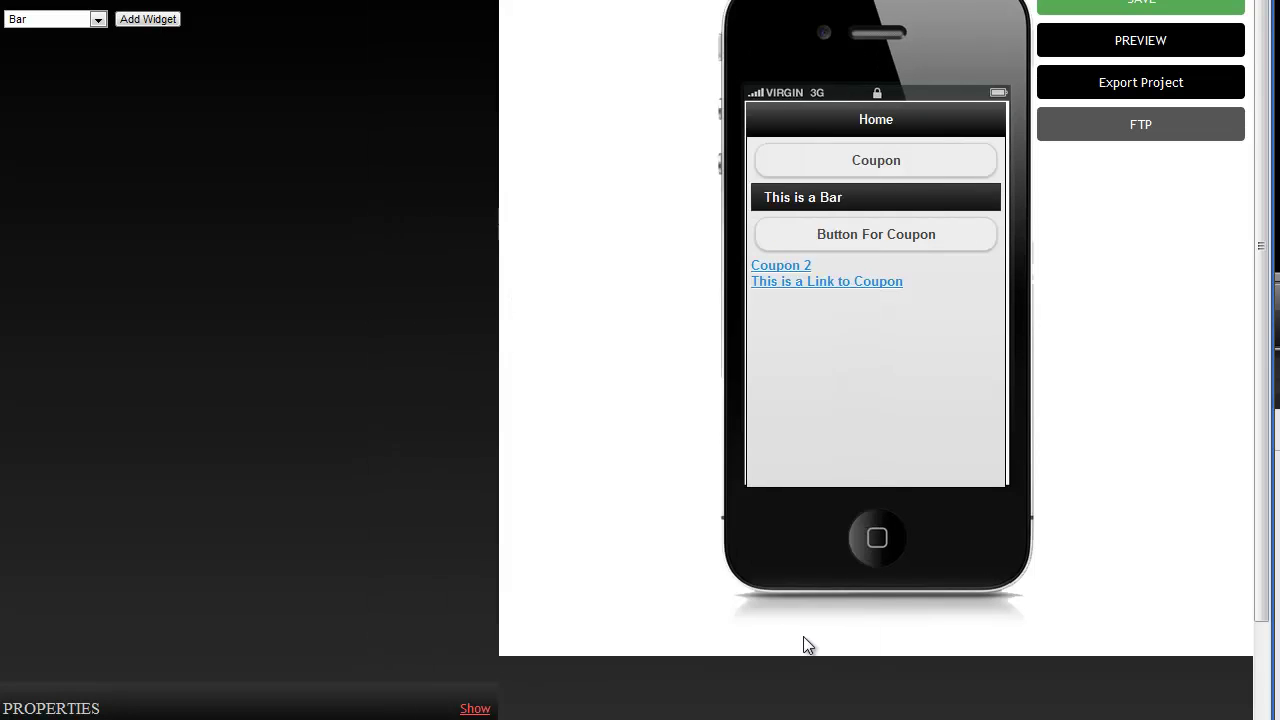
Add a Collapsible widget with the body text "This is collapse Widget text".
left_click(98, 20)
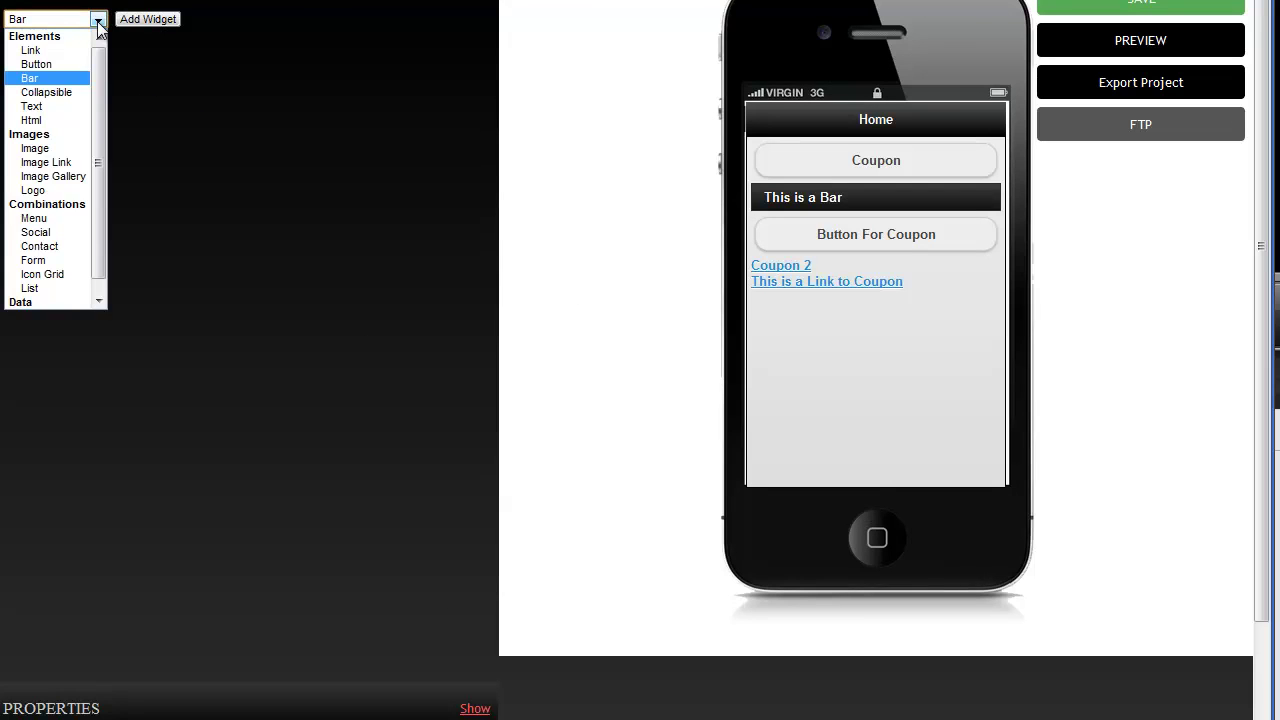
left_click(72, 93)
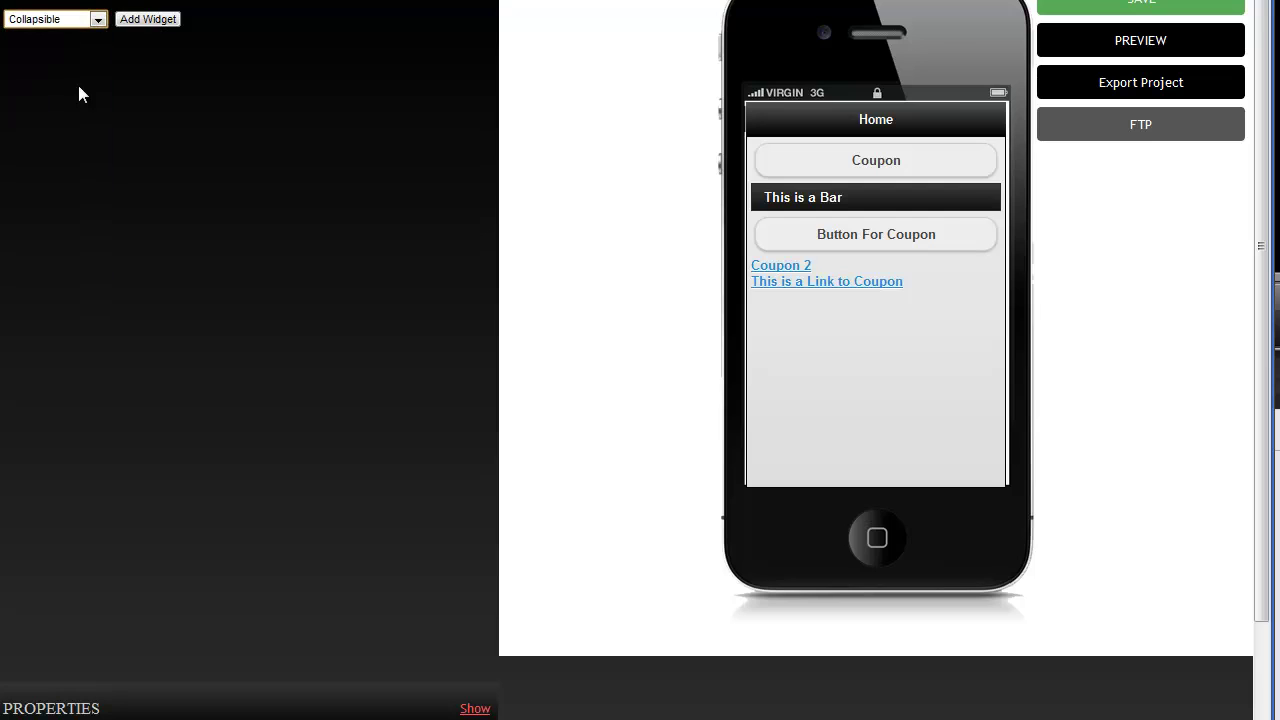
left_click(131, 27)
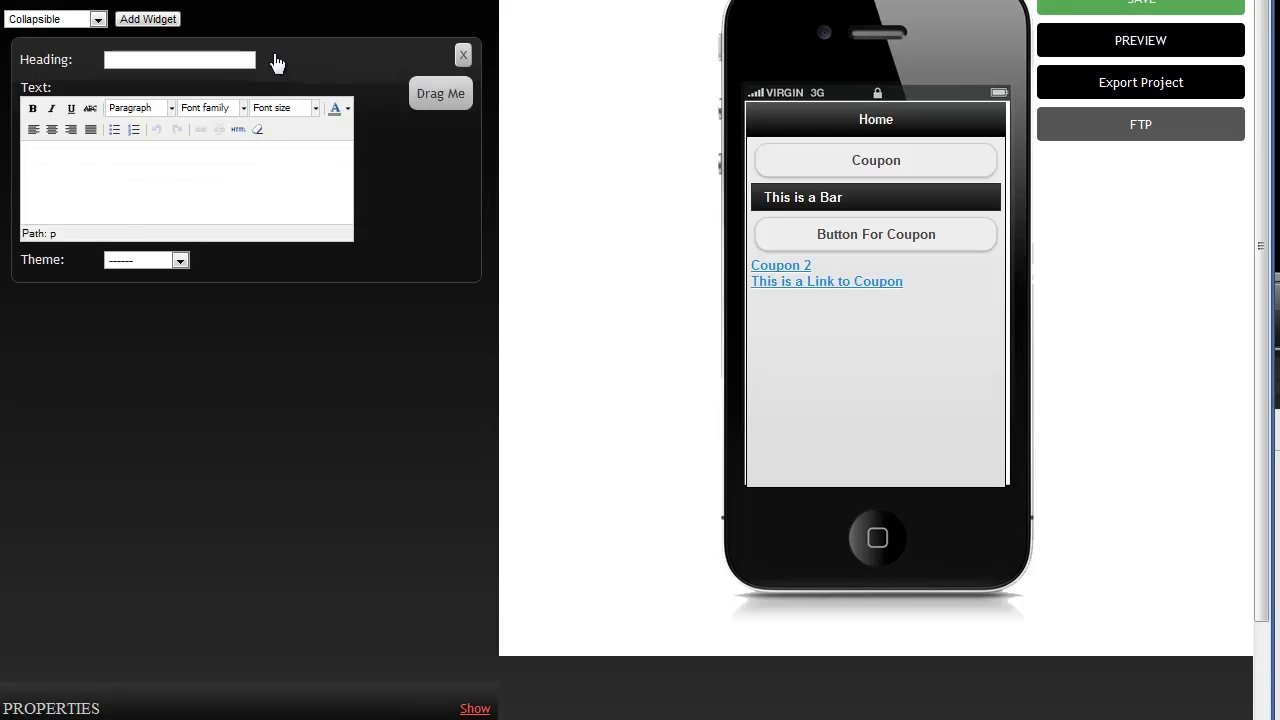
left_click(198, 177)
type("T")
type("his is collapse W")
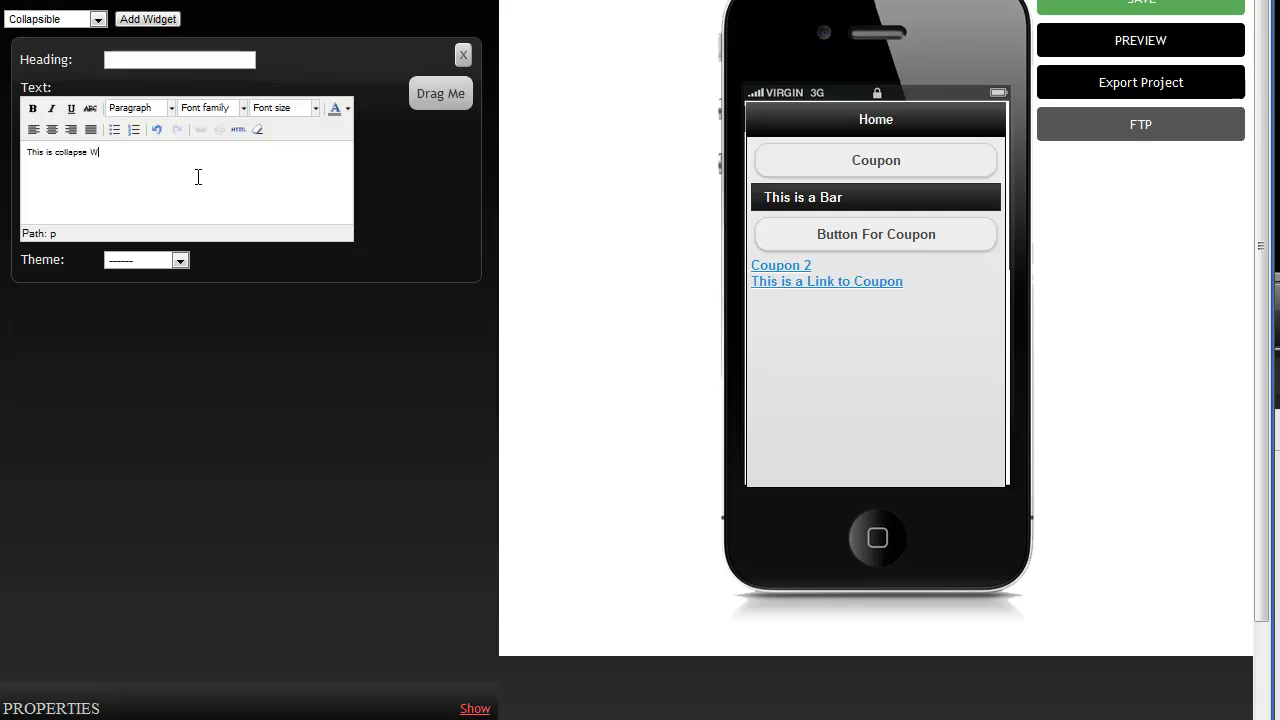
type("idget text")
Give the collapsible the heading "Close Text" and the Light Brown theme, and place it between the bar and the Button For Coupon.
left_click(164, 60)
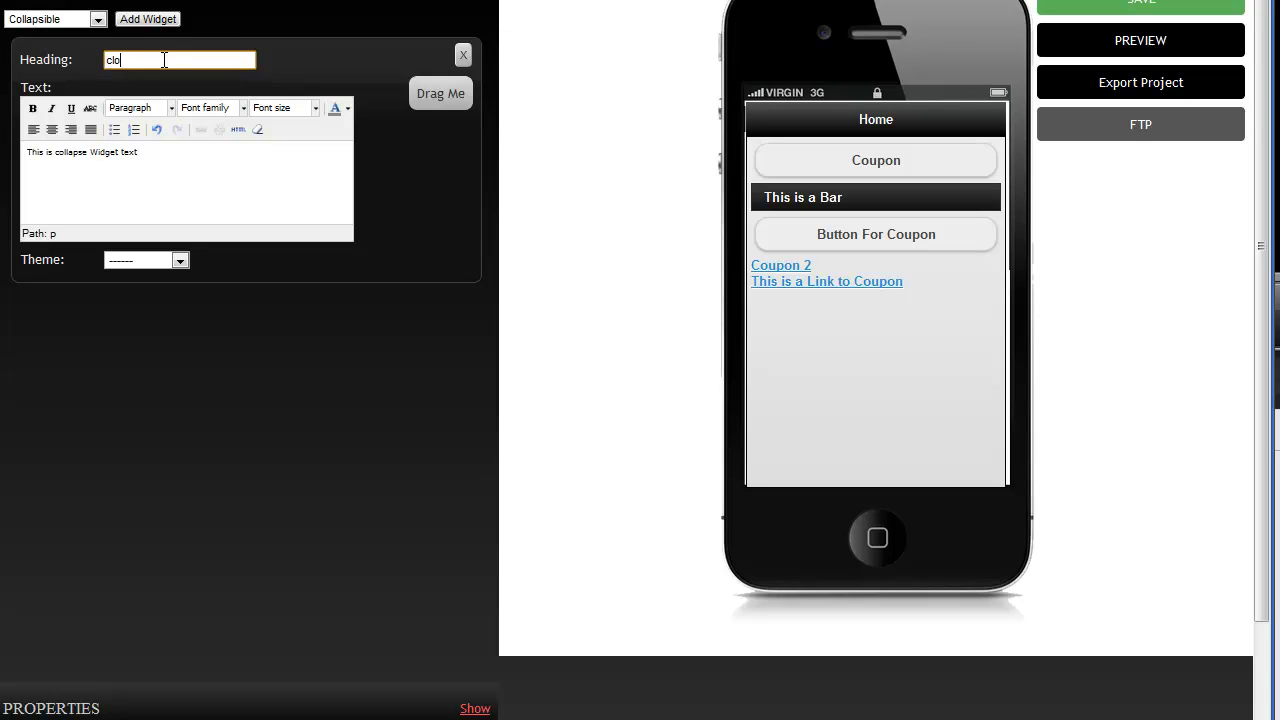
type("Close Text")
left_click(180, 260)
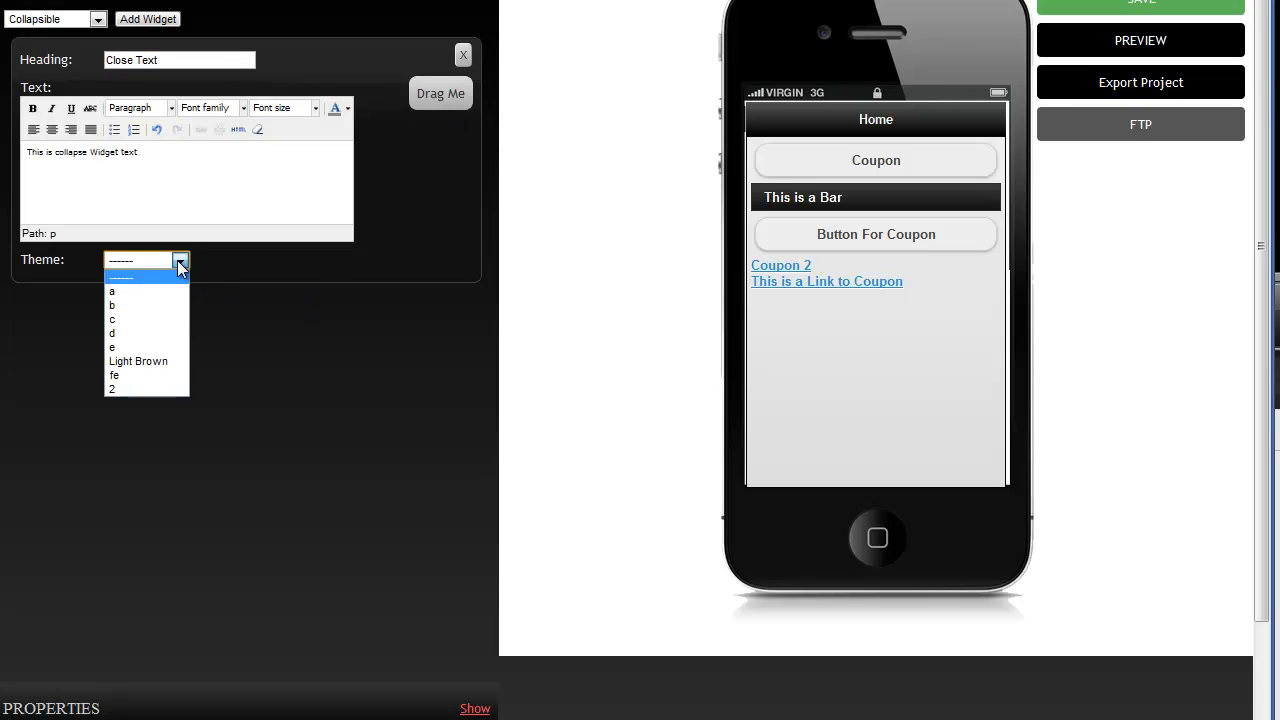
left_click(150, 361)
left_click_drag(436, 94, 853, 222)
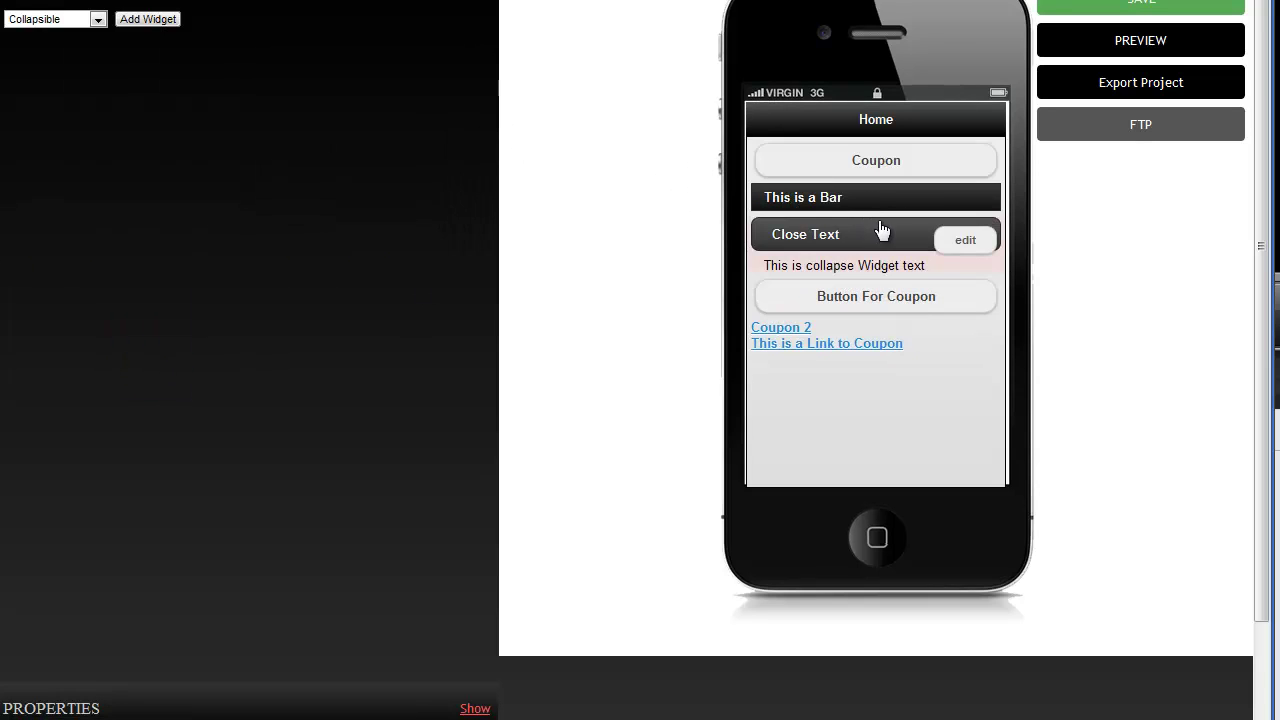
Save the project and preview the Home page, expanding and collapsing the Close Text section to test it.
left_click(1147, 9)
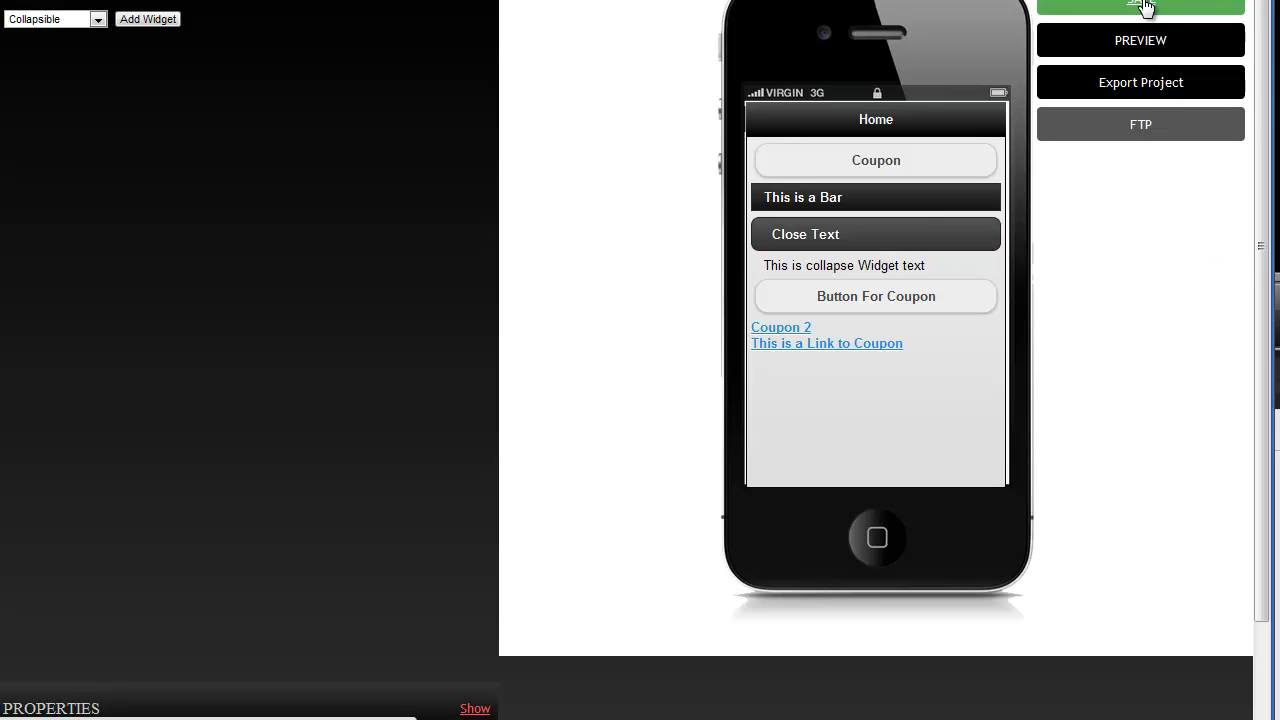
left_click(1147, 50)
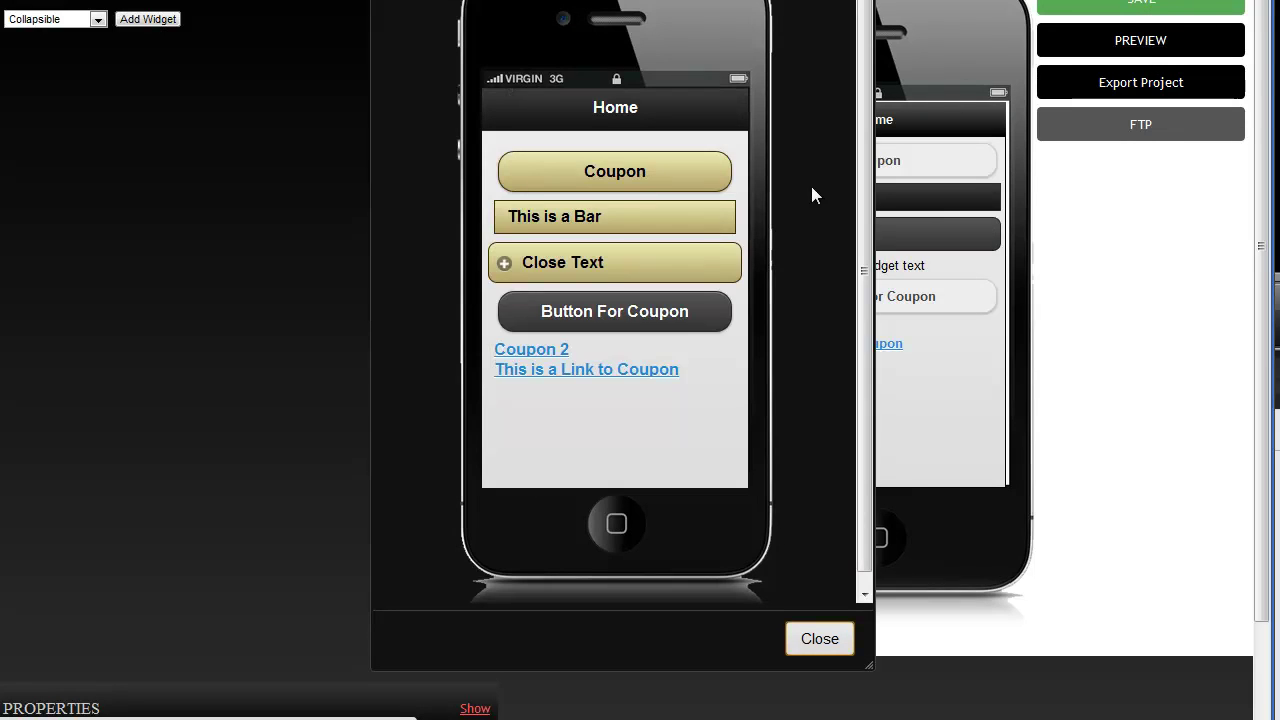
left_click(503, 268)
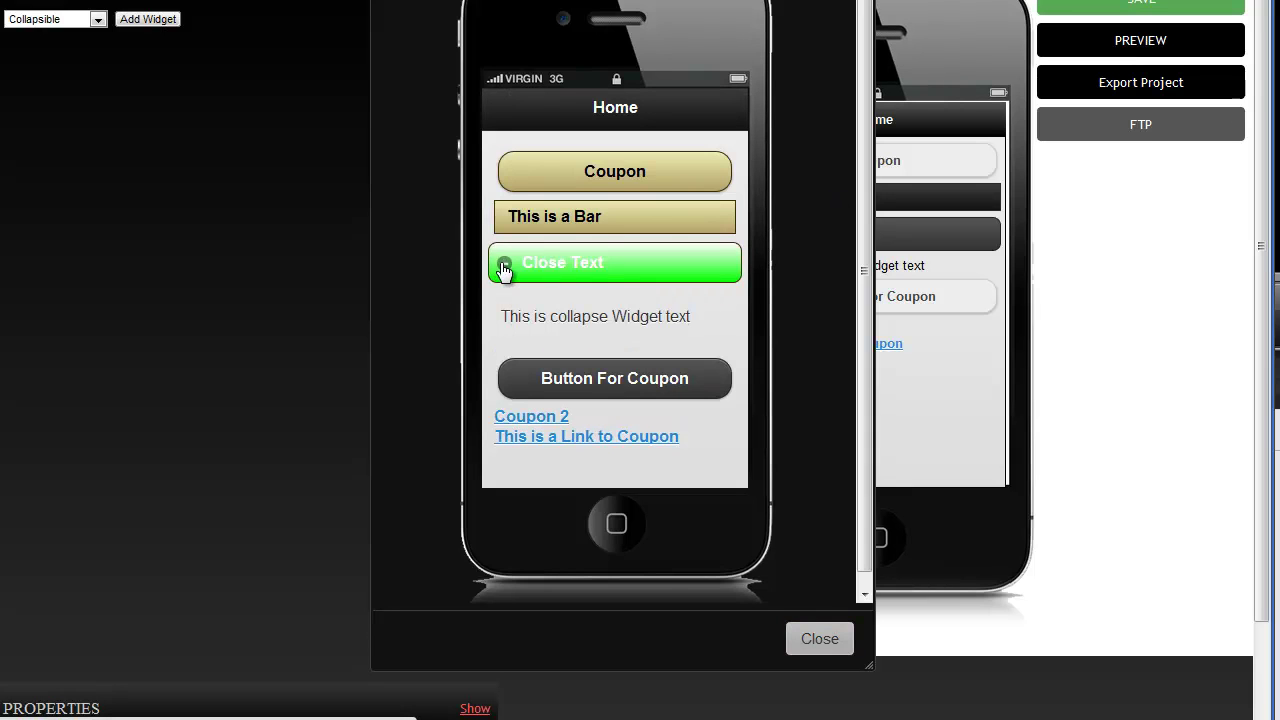
left_click(503, 268)
left_click(503, 268)
left_click(503, 268)
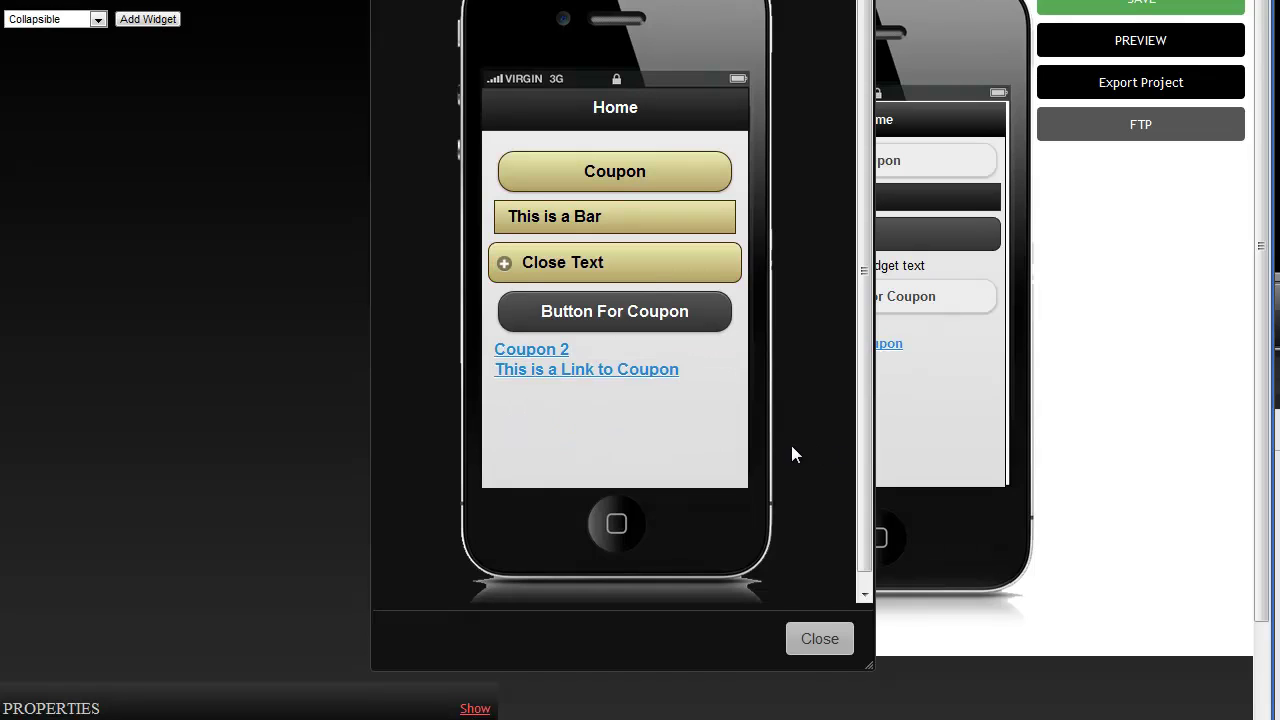
left_click(820, 641)
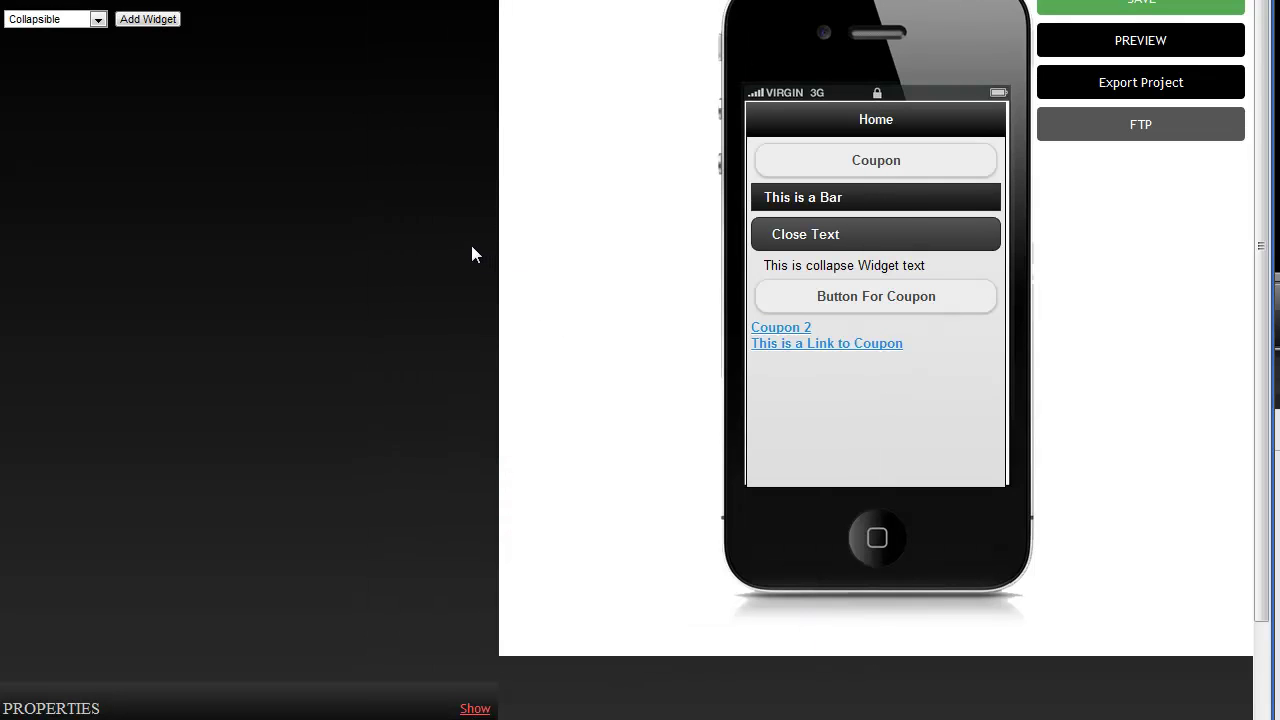
Add a new Text widget for the Home page.
left_click(97, 20)
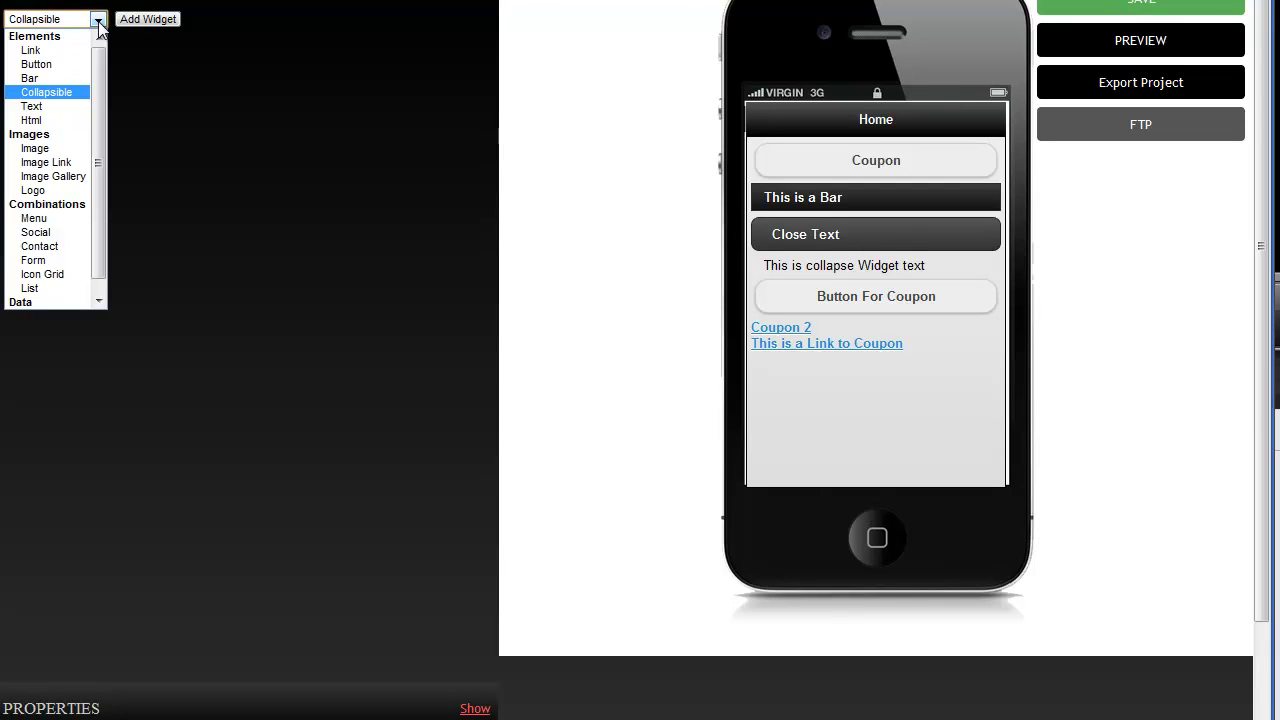
left_click(69, 104)
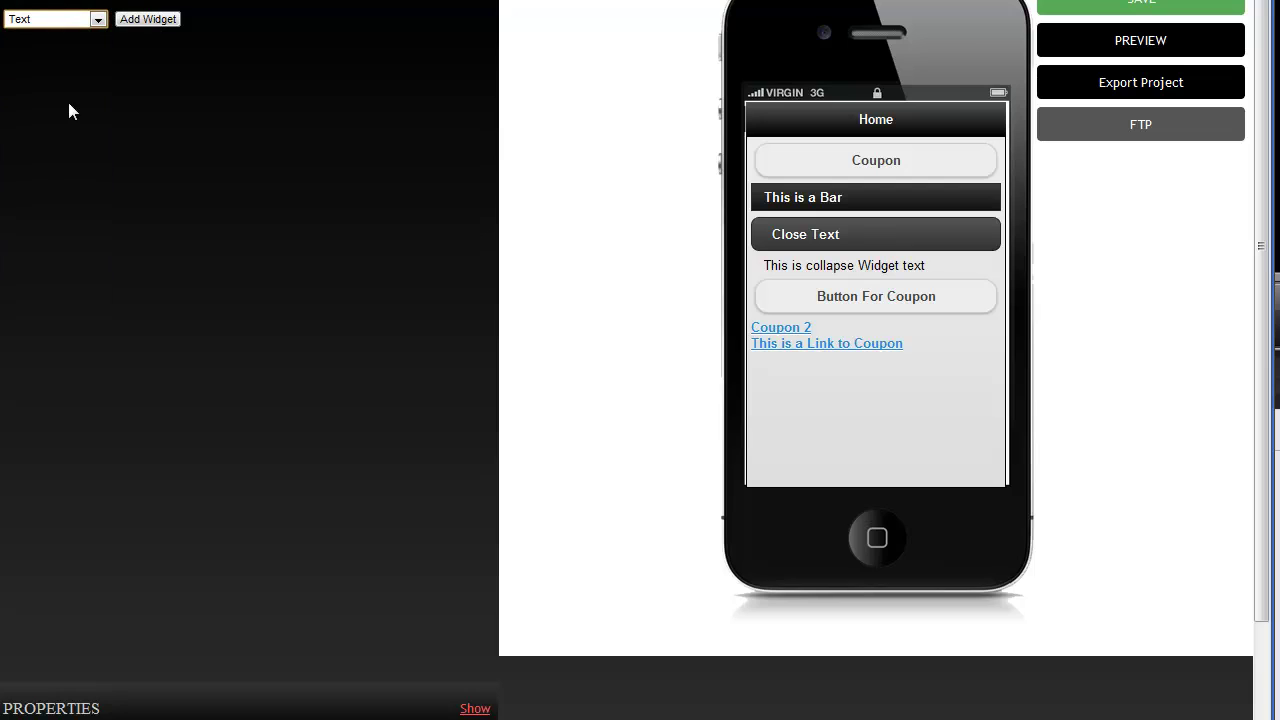
left_click(134, 20)
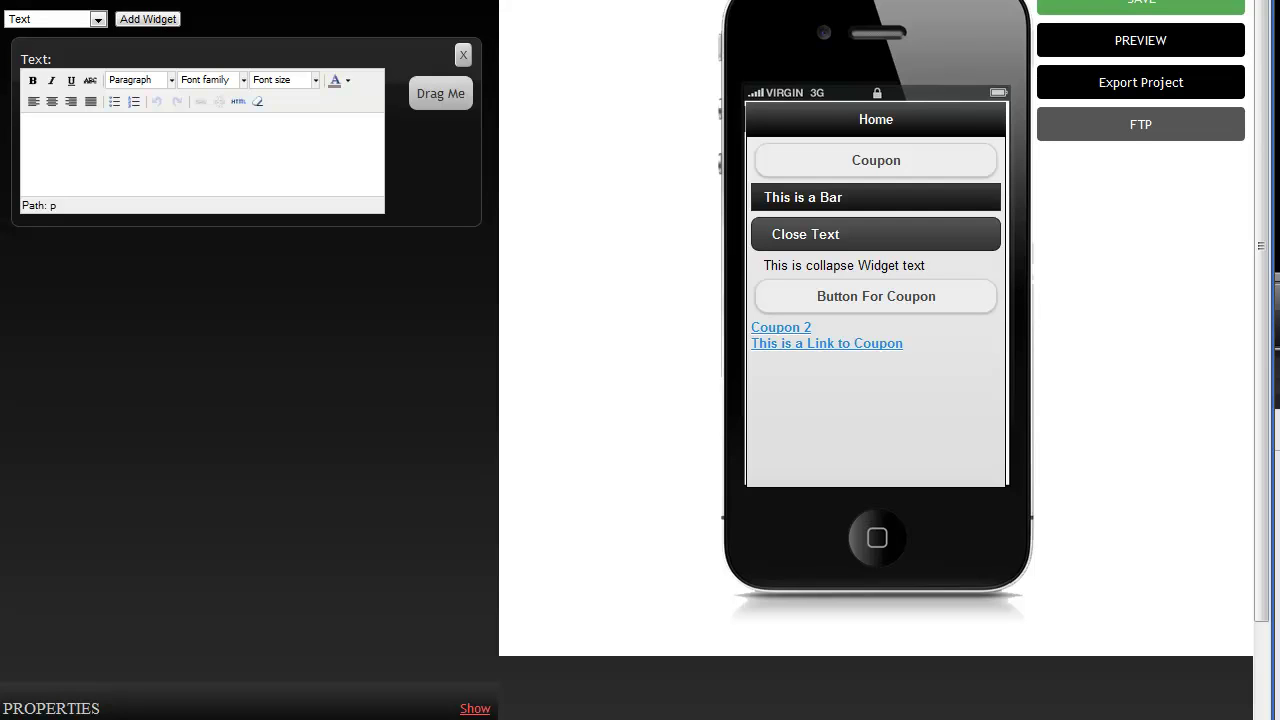
Copy the headline and opening paragraphs of ProFootballTalk's lead Raiders article from a new browser tab and paste them into the Text widget.
key("ctrl+t")
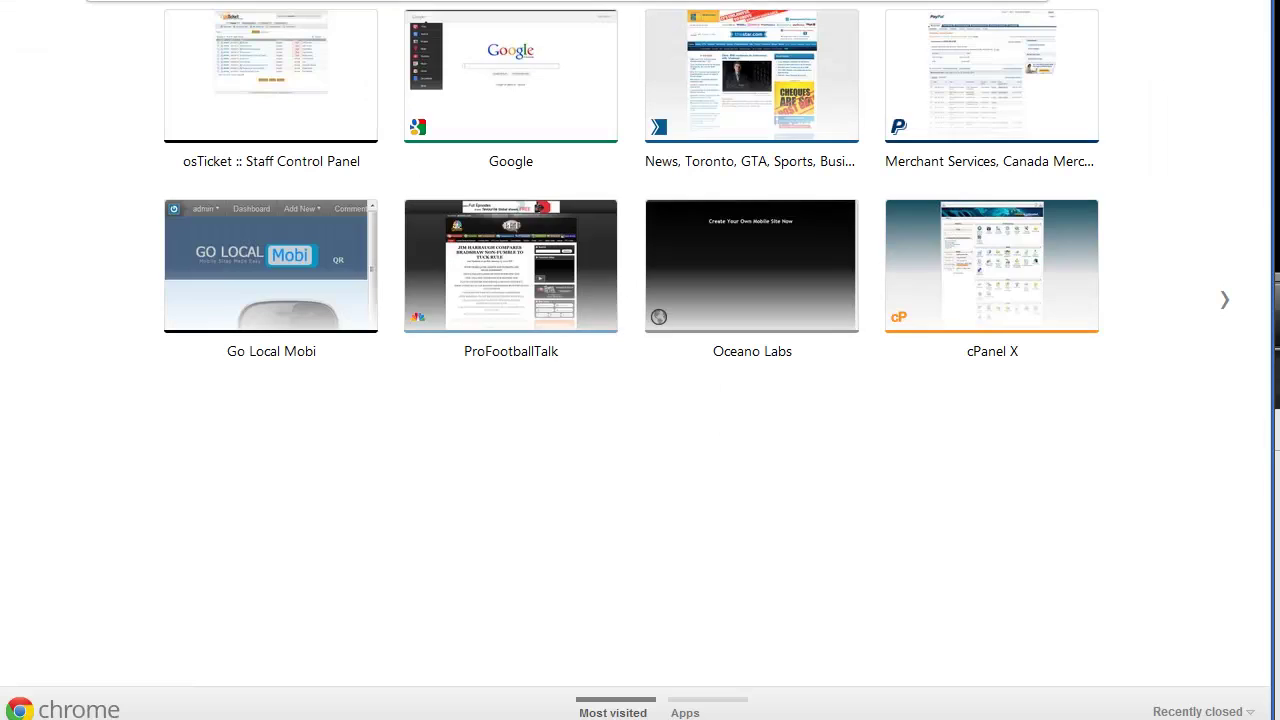
left_click(470, 260)
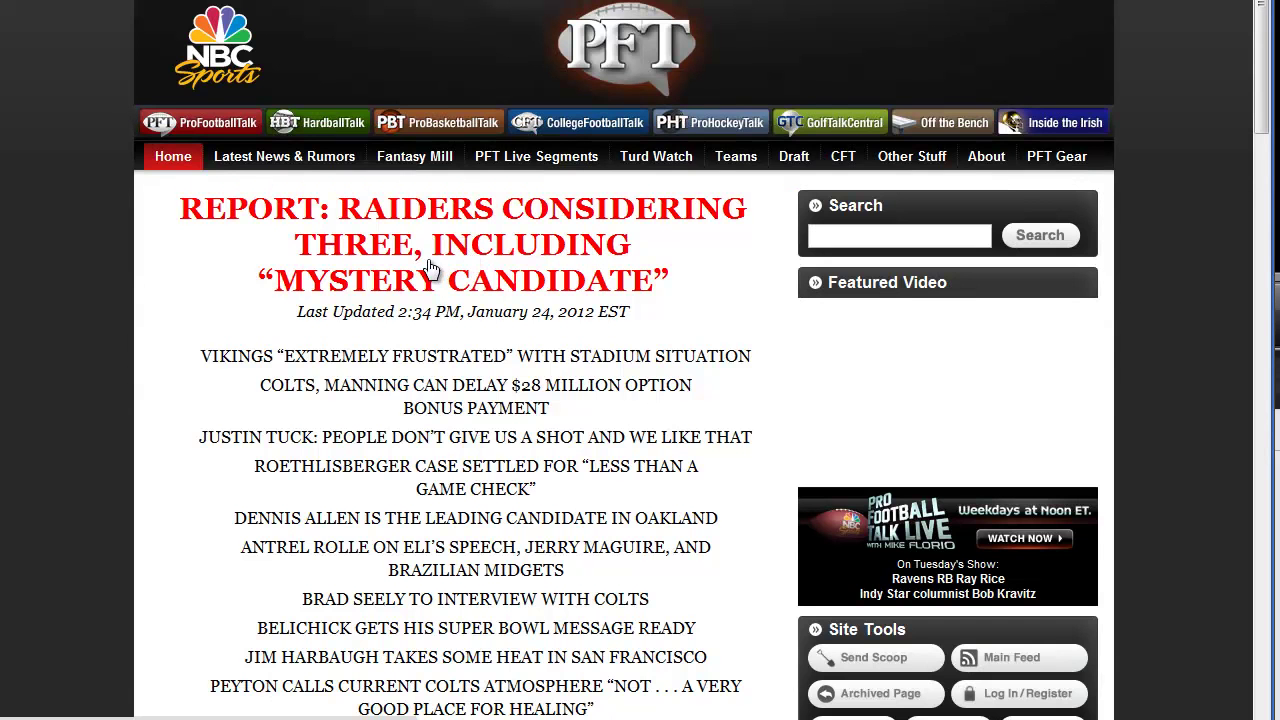
left_click(305, 208)
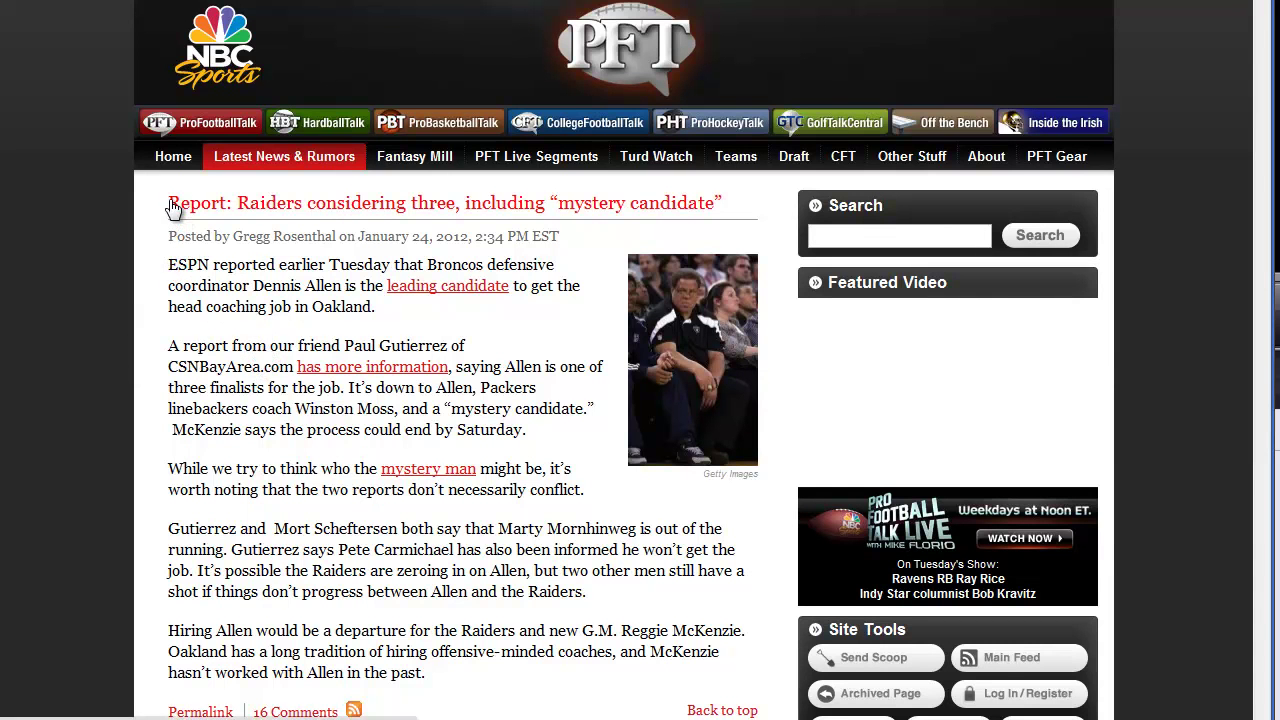
left_click_drag(166, 205, 562, 437)
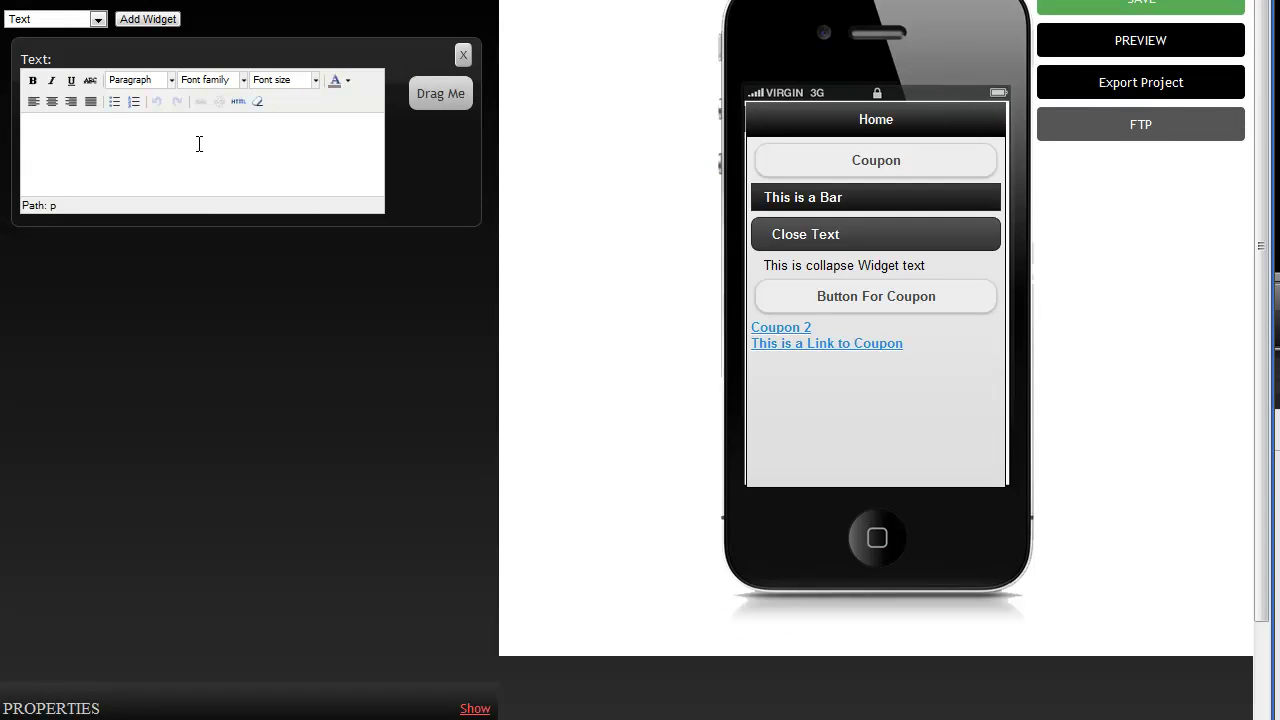
key("ctrl+v")
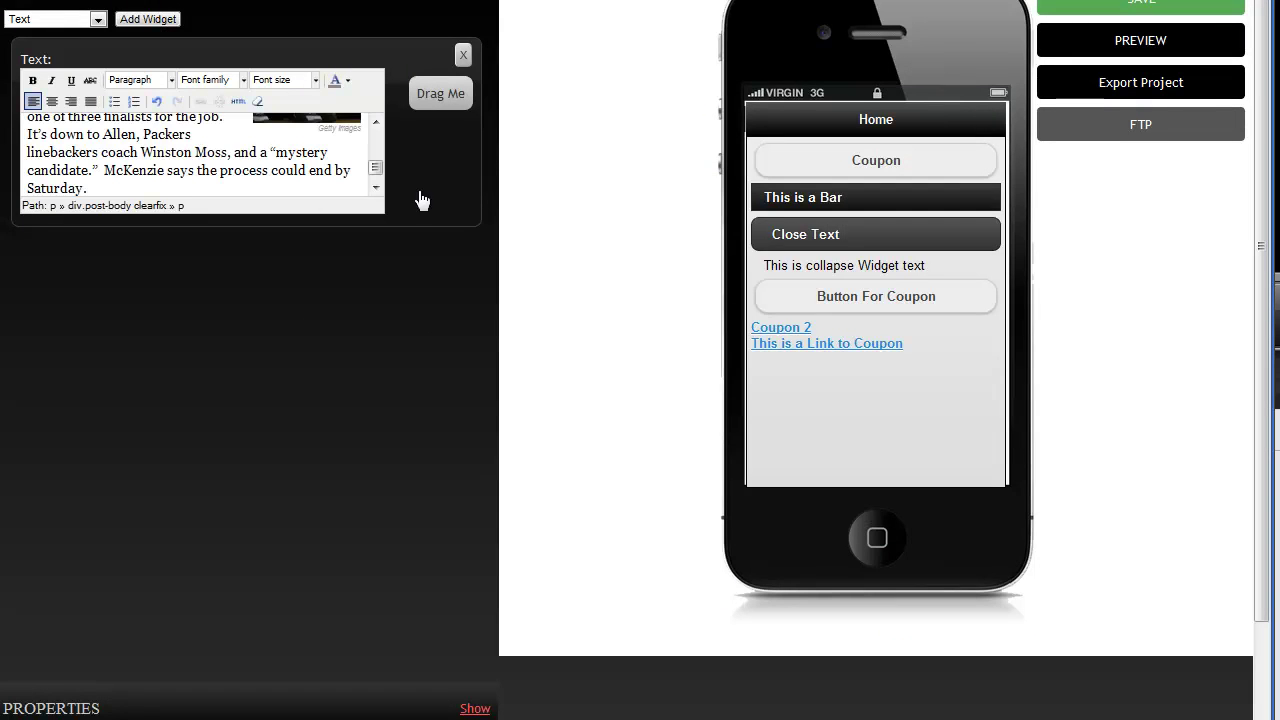
Place the article Text widget below the two coupon links, save the project, and preview the page.
left_click_drag(431, 97, 841, 418)
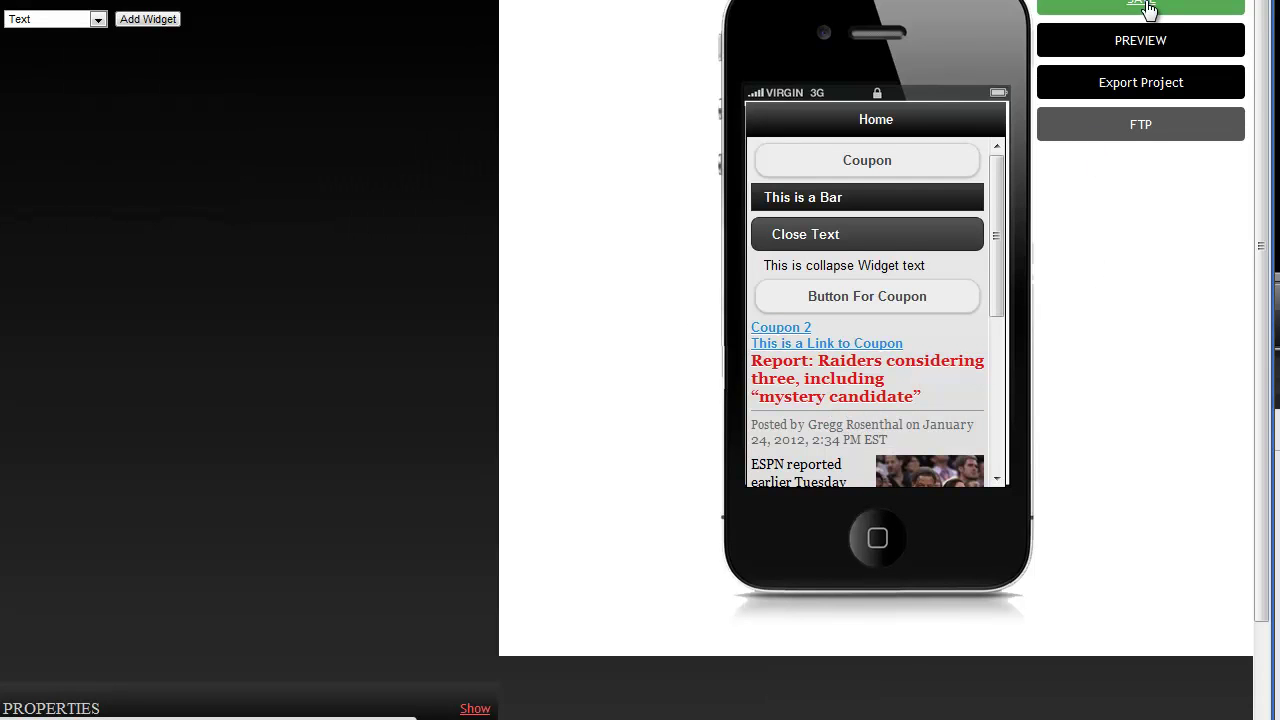
left_click(1141, 42)
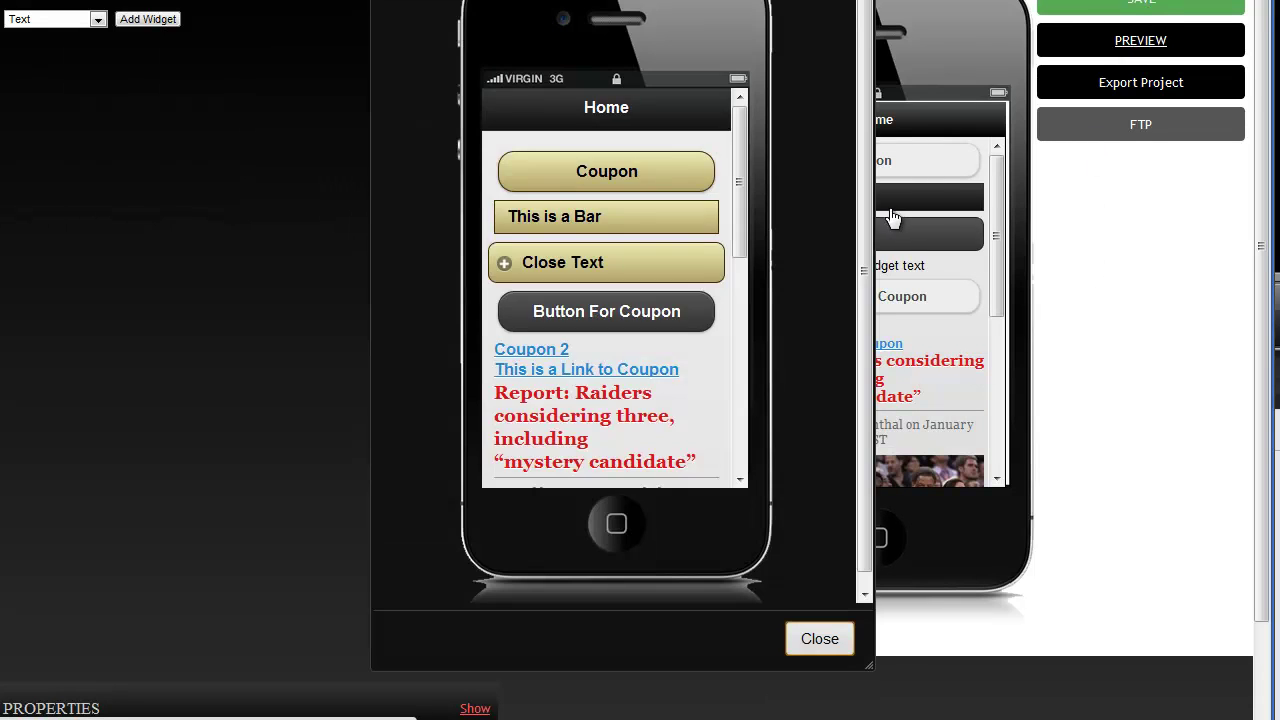
left_click_drag(747, 160, 749, 133)
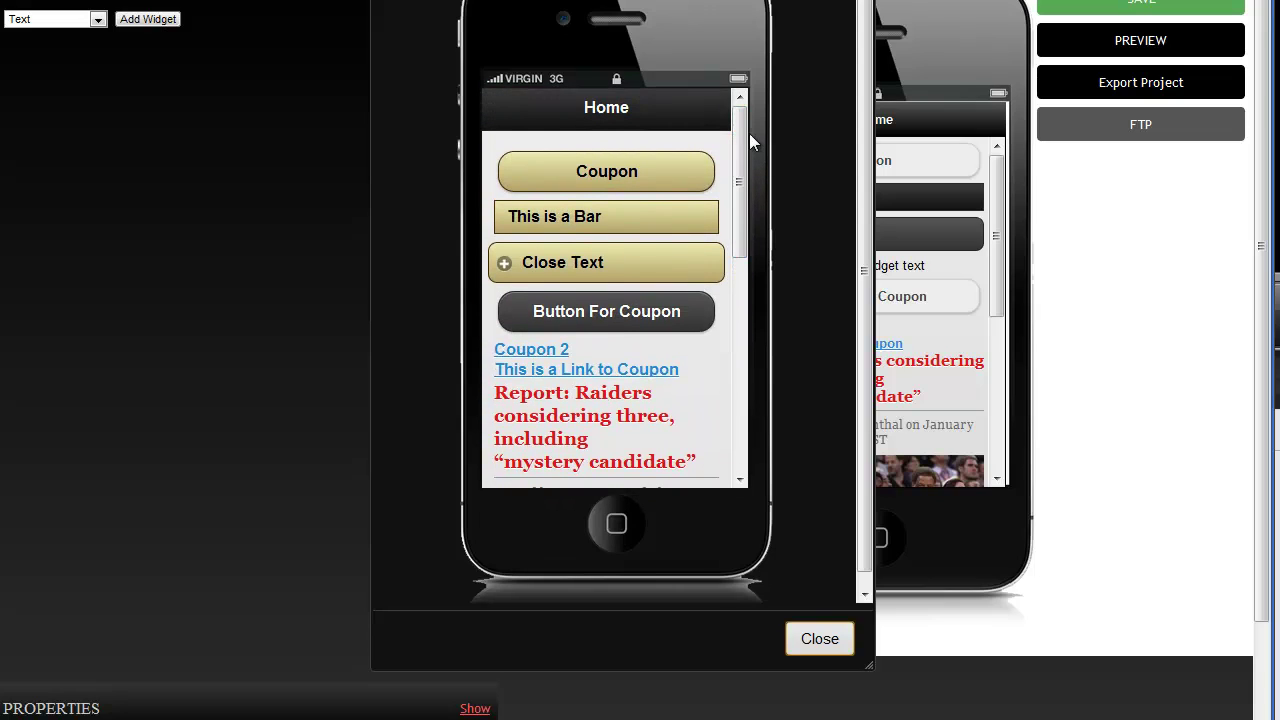
left_click(818, 640)
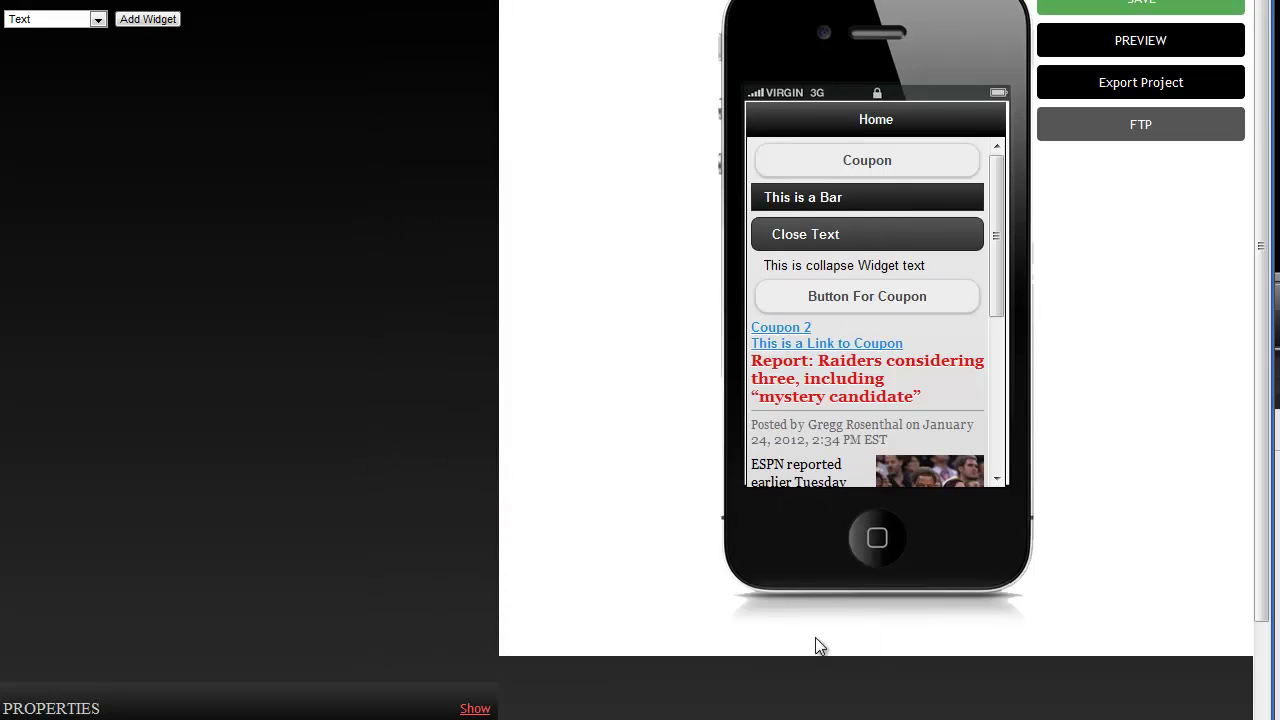
Examine the HTML source of the Raiders article widget, then that of a newly added blank Text widget, without editing either.
left_click(97, 19)
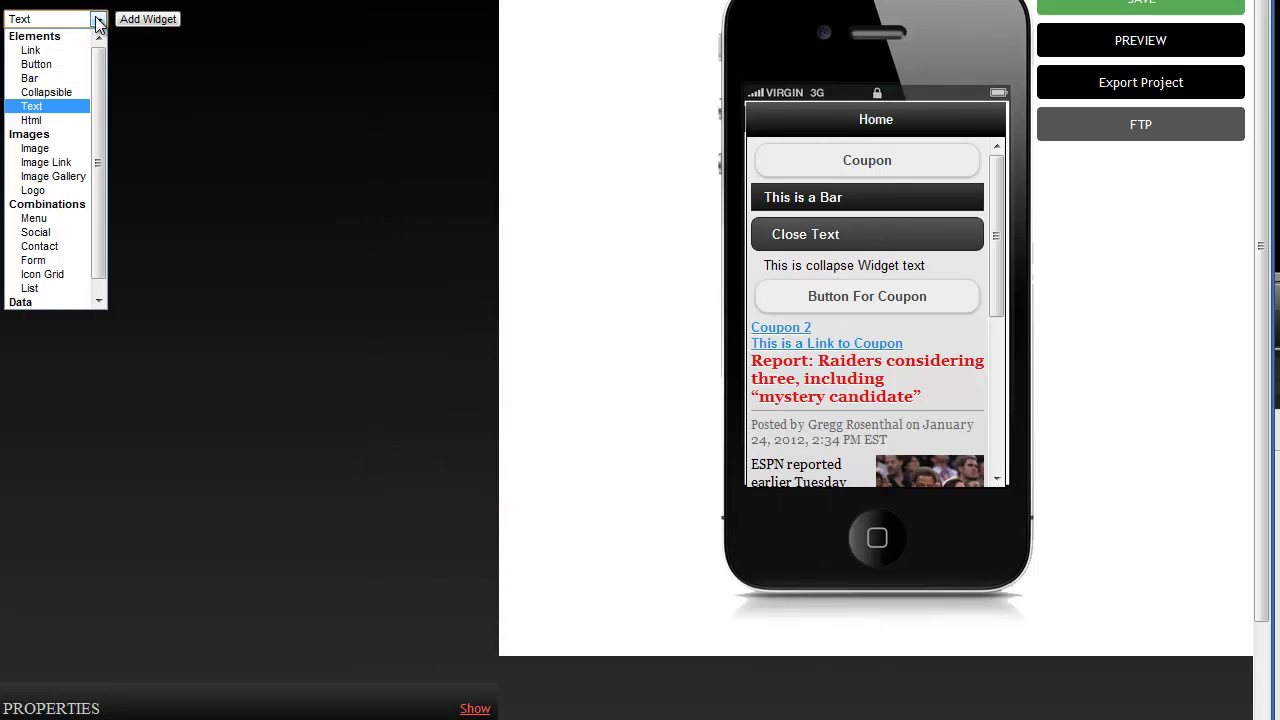
left_click(561, 169)
left_click_drag(995, 270, 1003, 363)
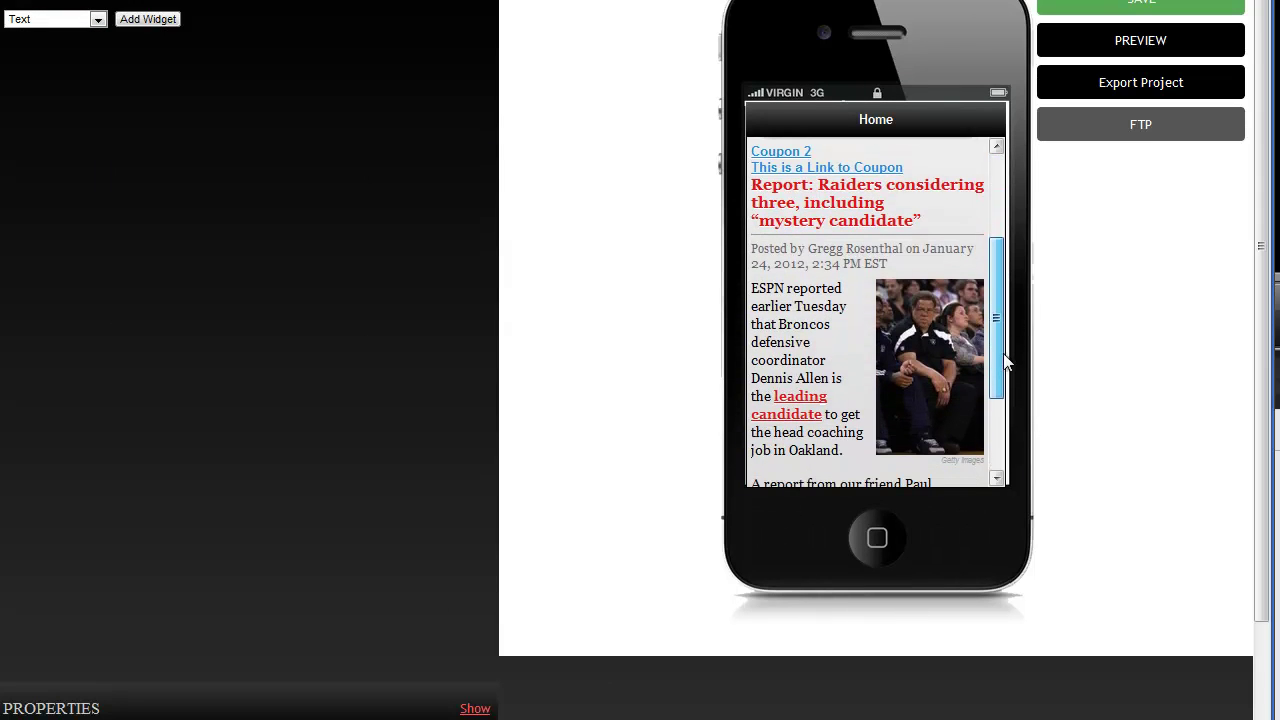
mouse_move(950, 205)
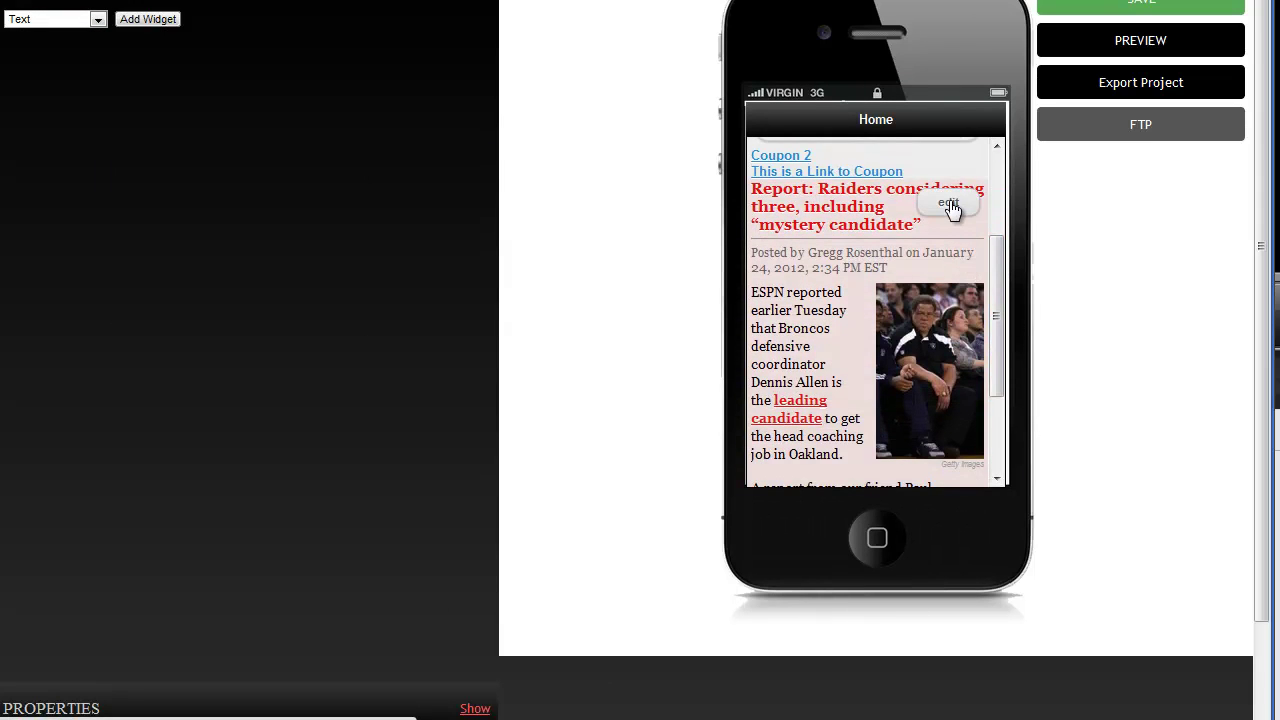
left_click(949, 203)
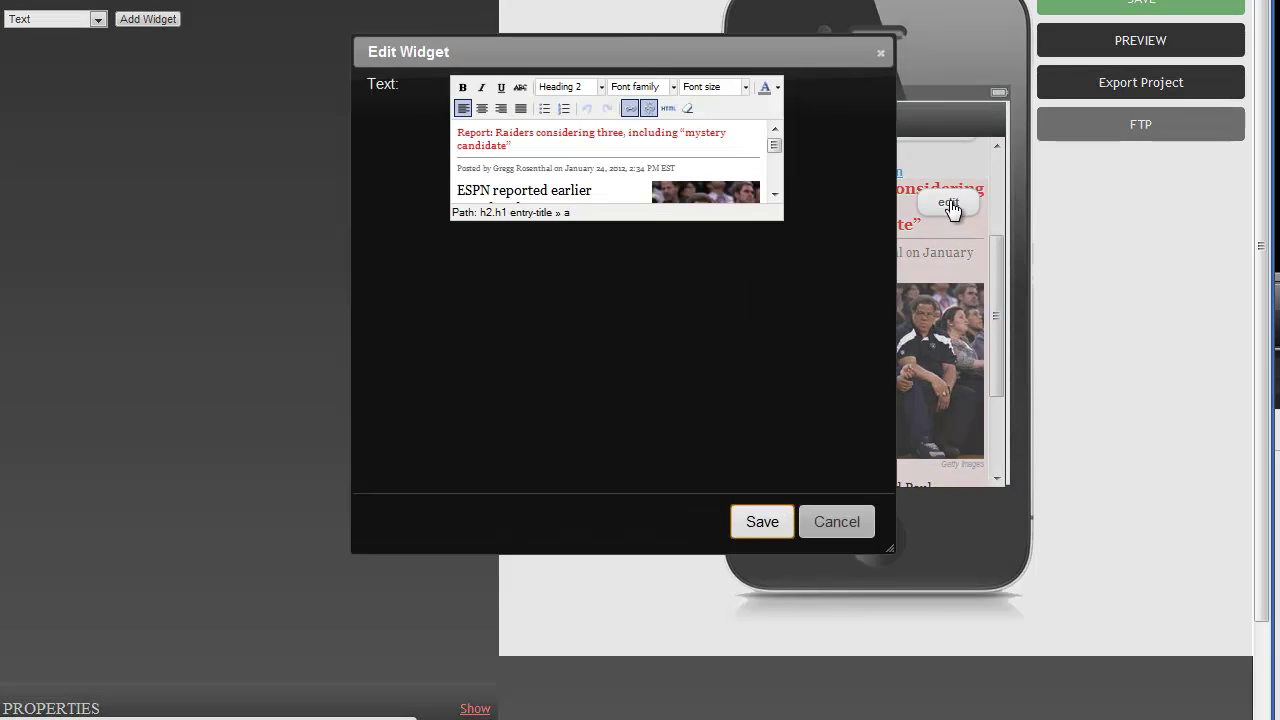
left_click(668, 109)
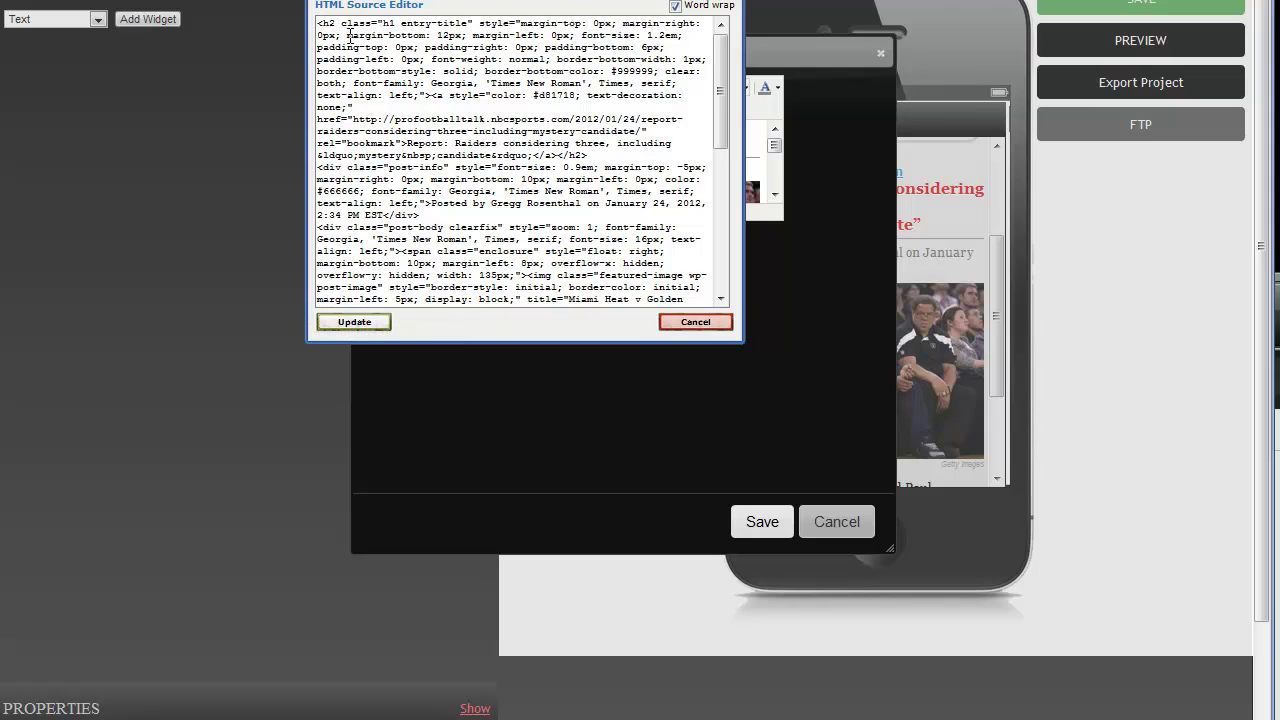
left_click(694, 324)
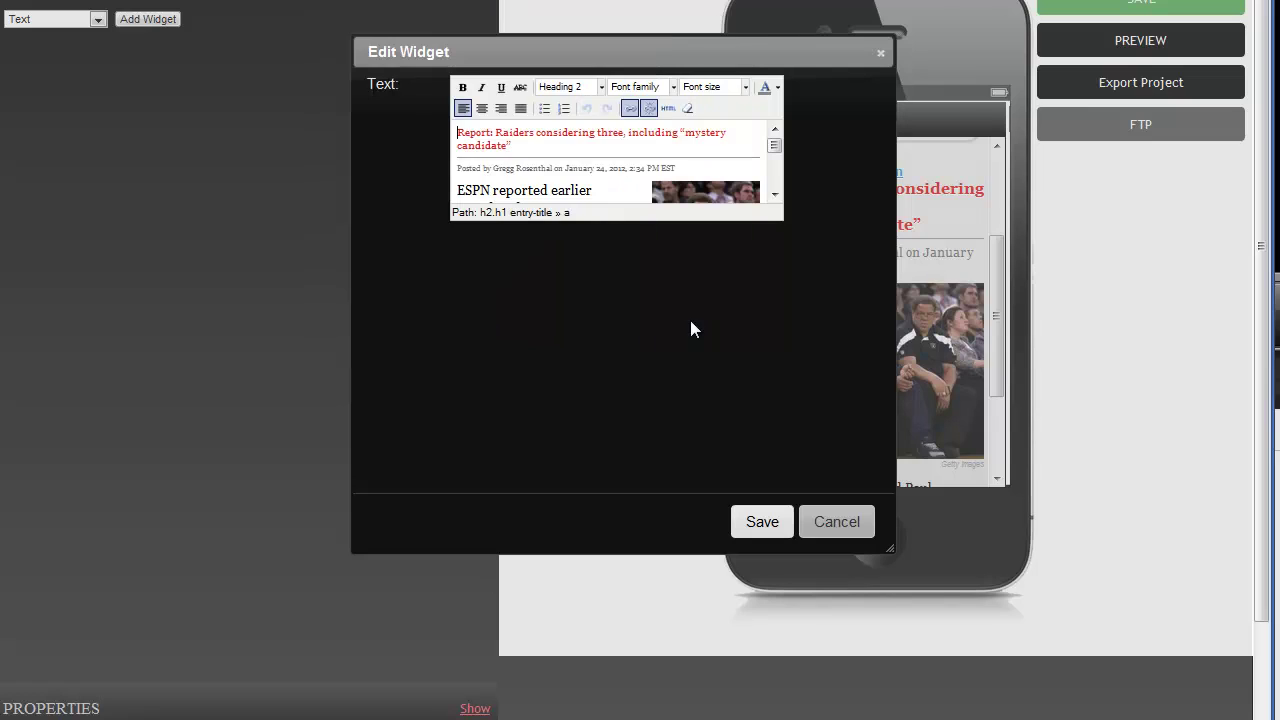
left_click(831, 522)
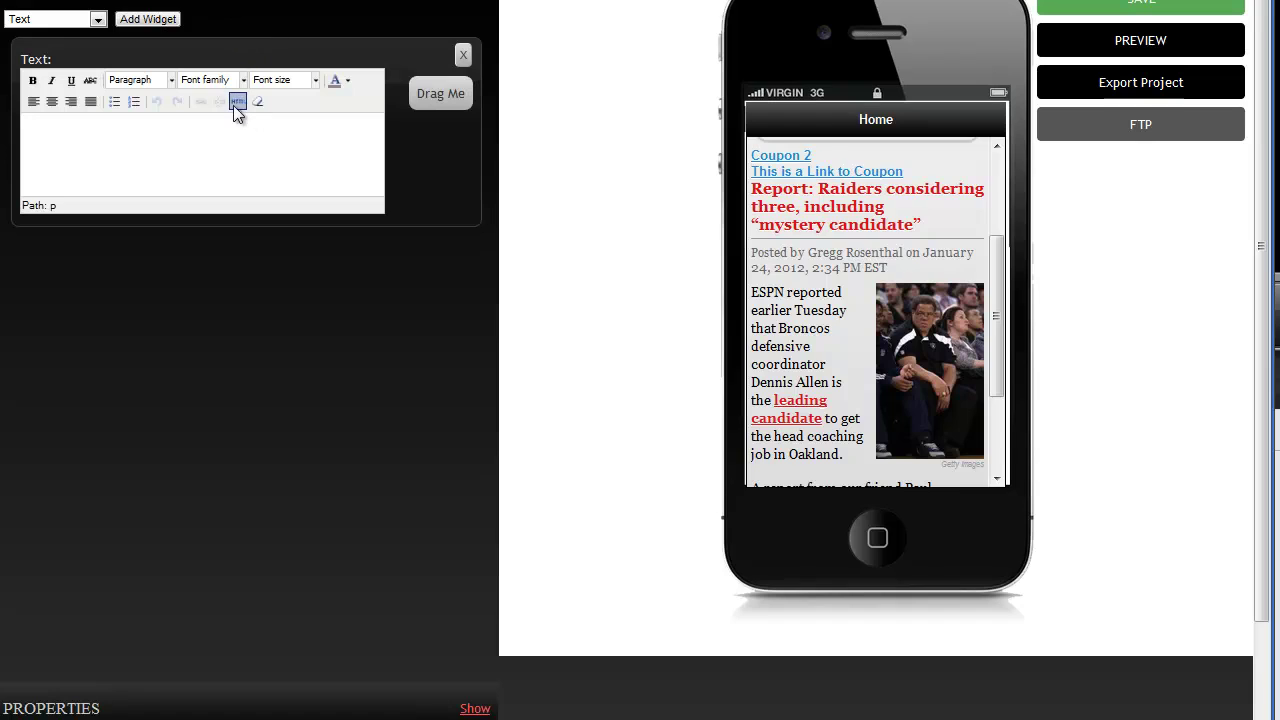
left_click(233, 103)
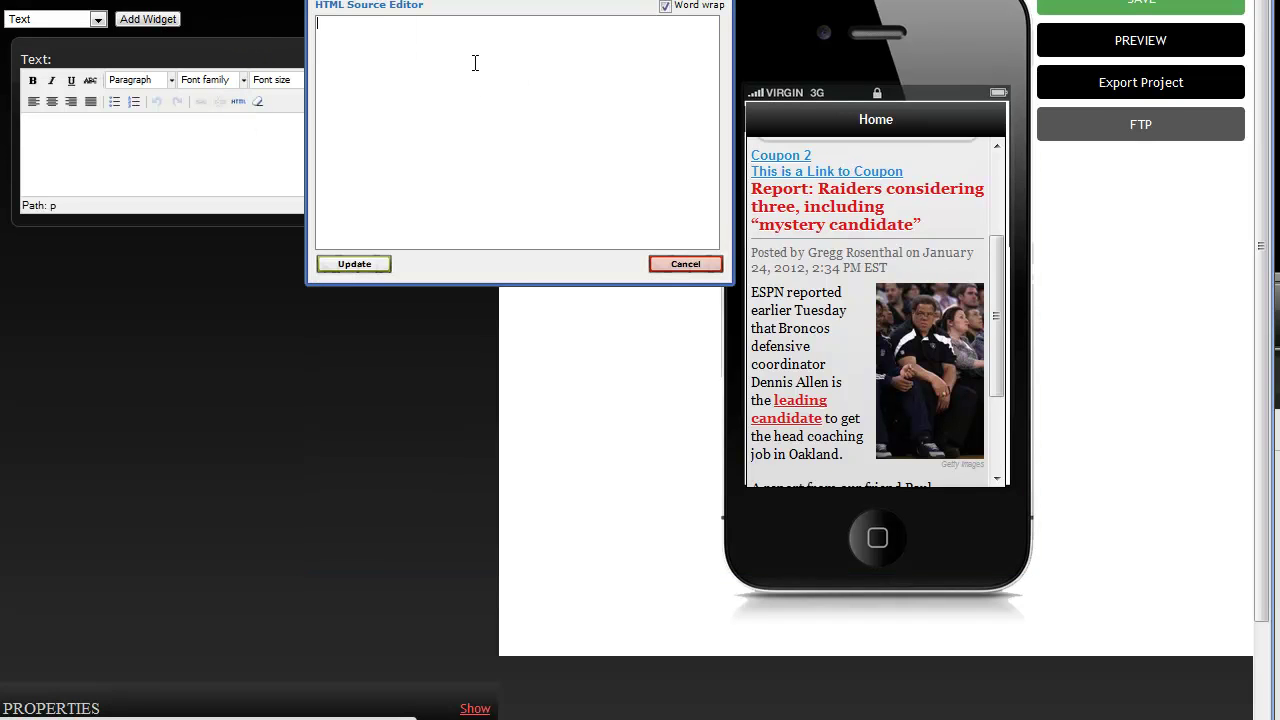
left_click(677, 266)
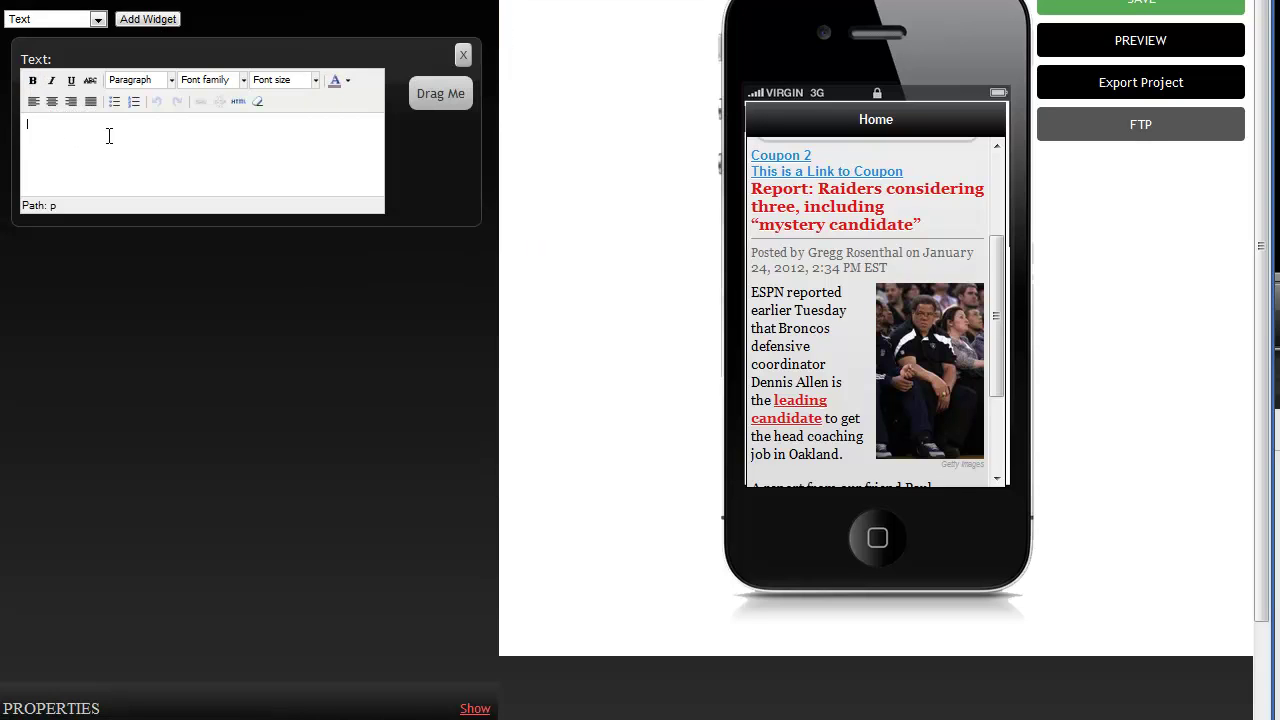
Enter "this is text" in the blank Text widget and format it as Heading 2.
type("this is text")
left_click_drag(110, 128, 22, 124)
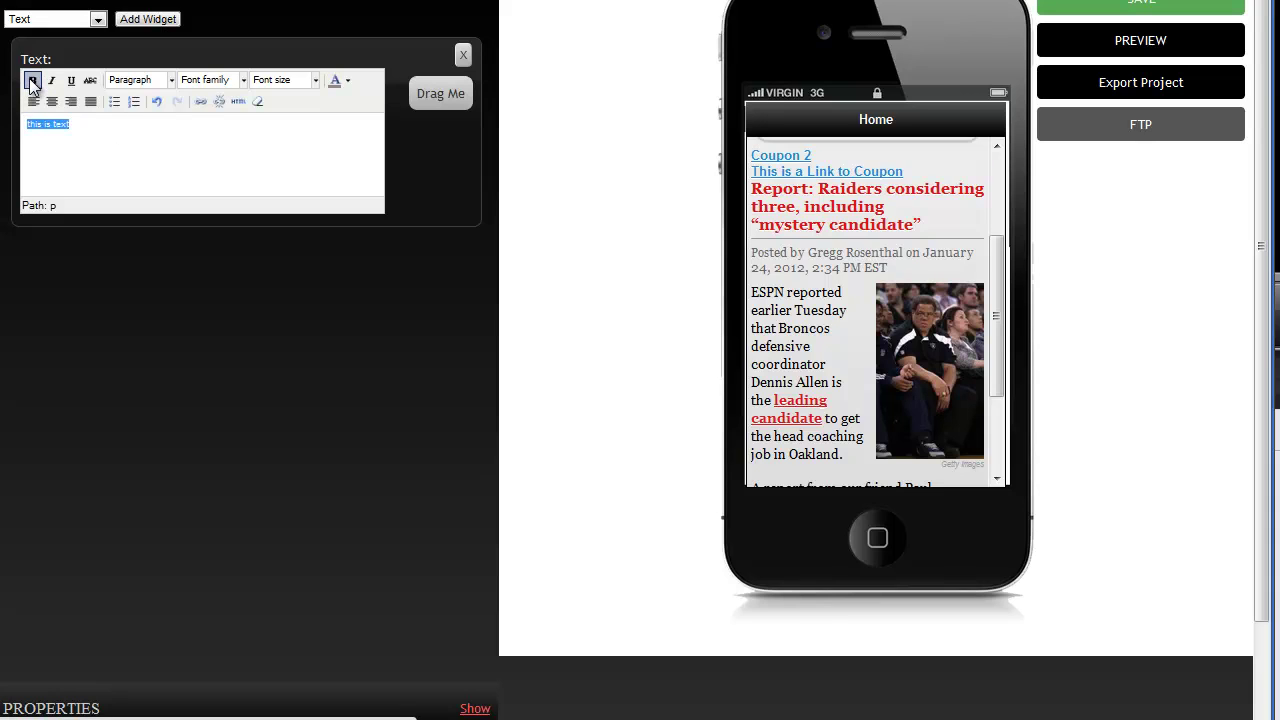
left_click(172, 81)
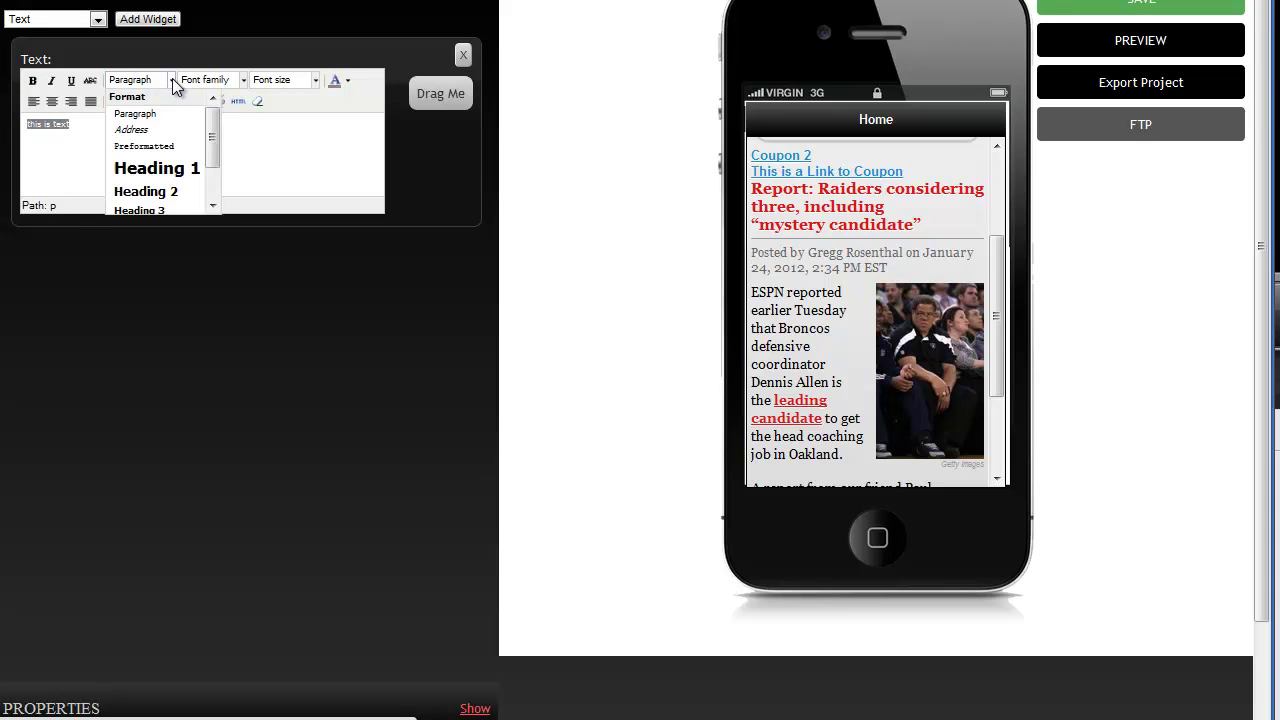
left_click(165, 192)
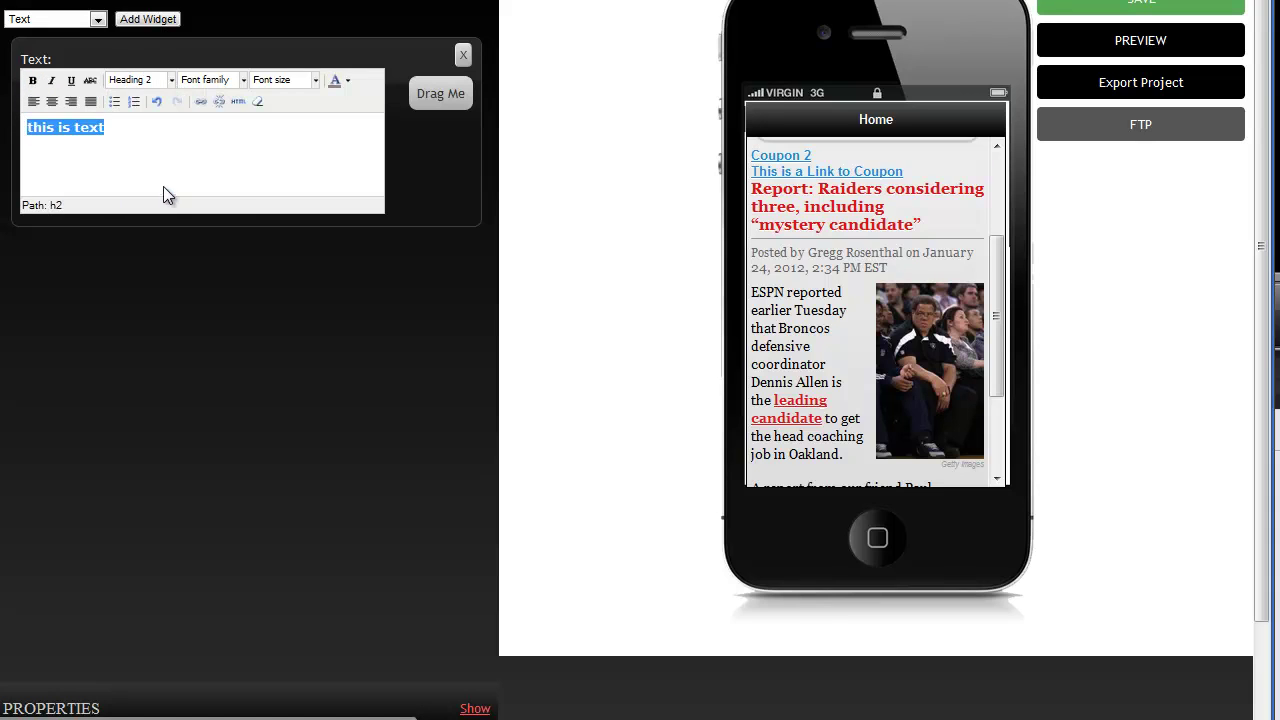
Color the "this is text" heading red and discard the unplaced Text widget.
left_click(337, 80)
left_click(349, 88)
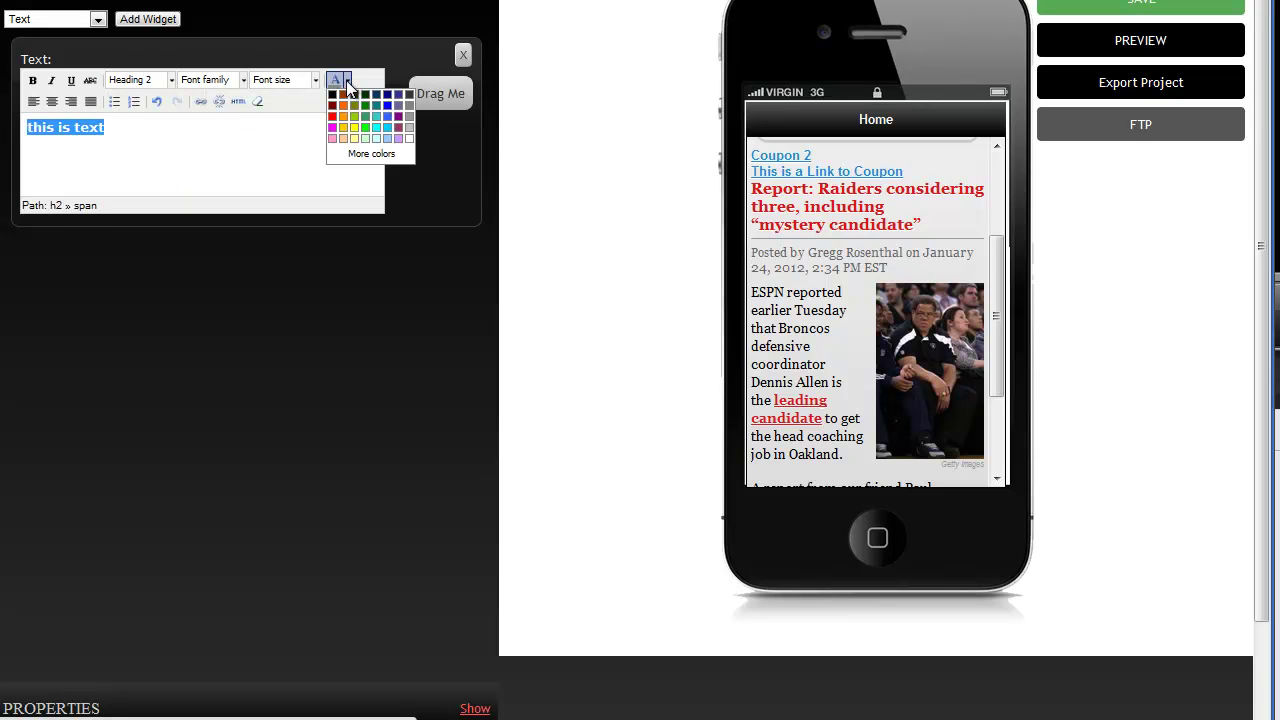
left_click(332, 118)
left_click(284, 156)
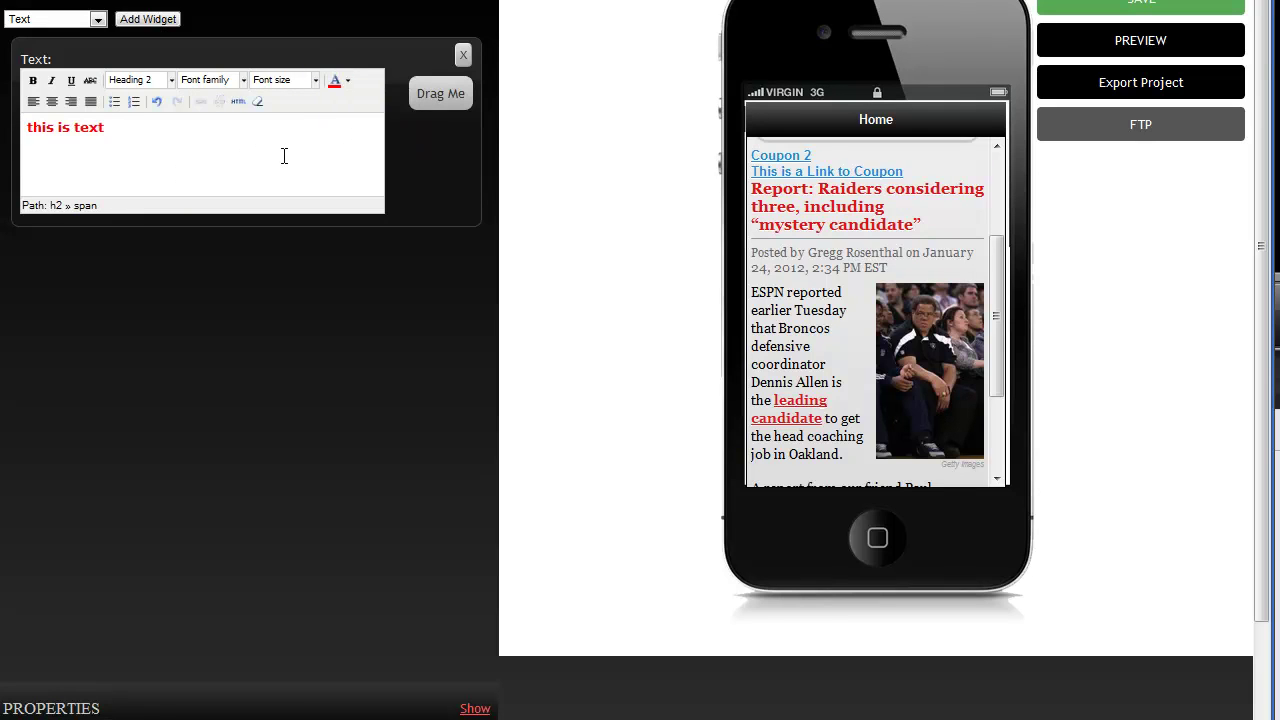
left_click(463, 55)
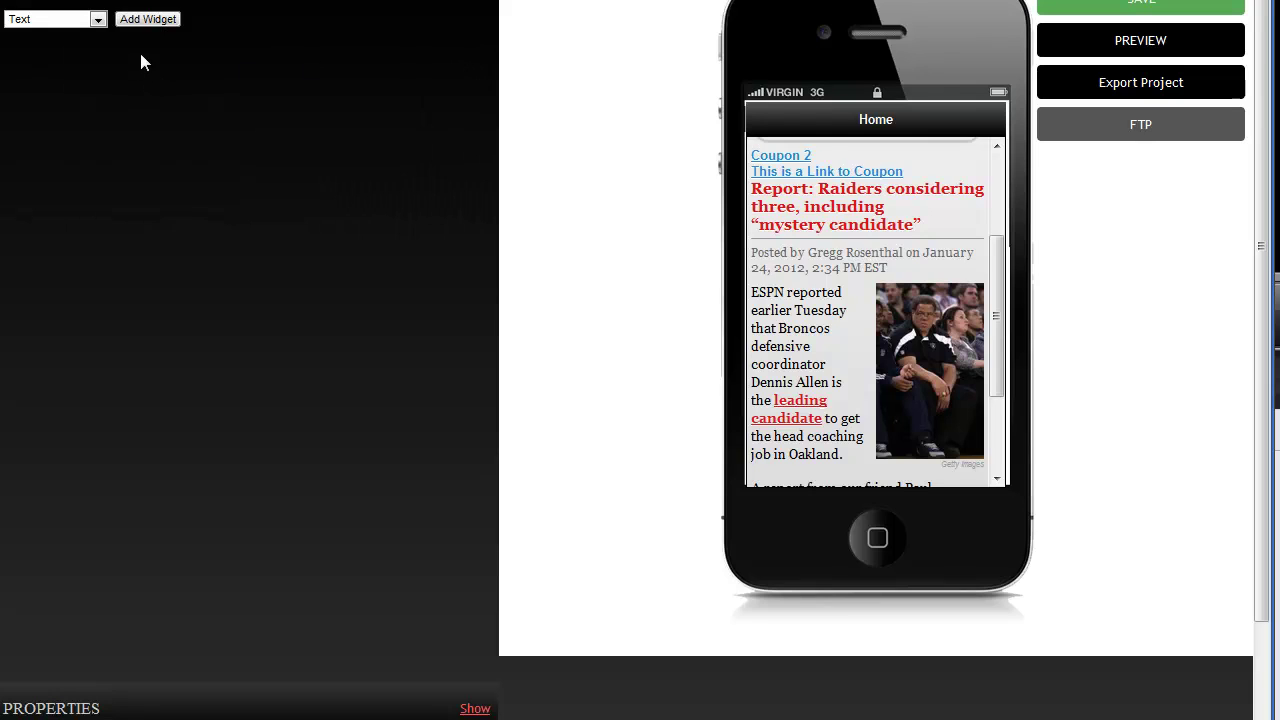
Add an Html widget to view its code field, and discard it without entering any code.
left_click(98, 21)
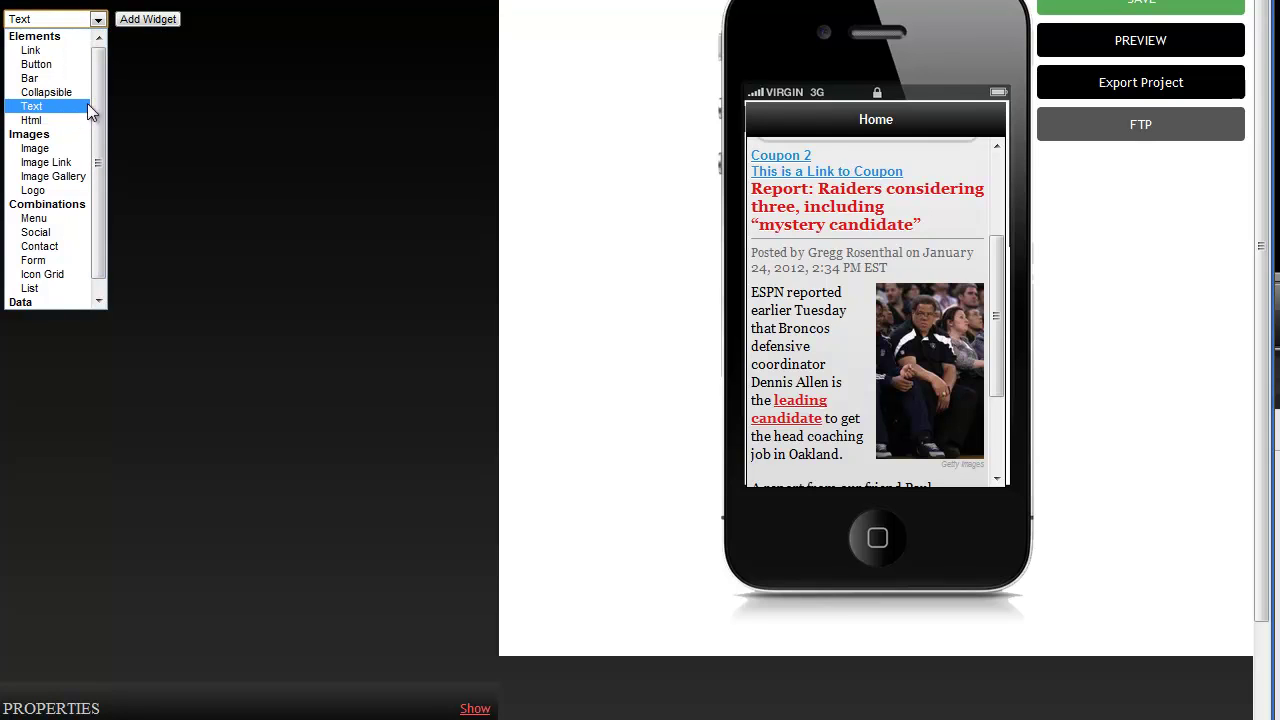
left_click(58, 121)
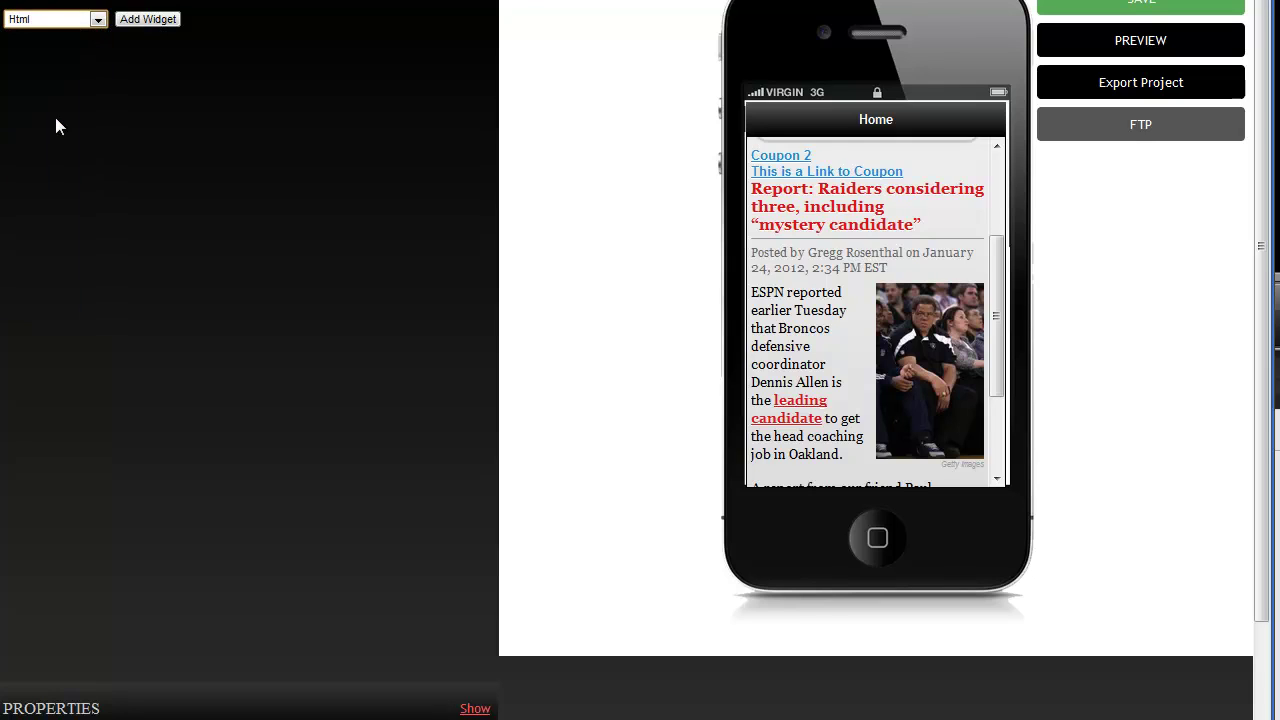
left_click(146, 22)
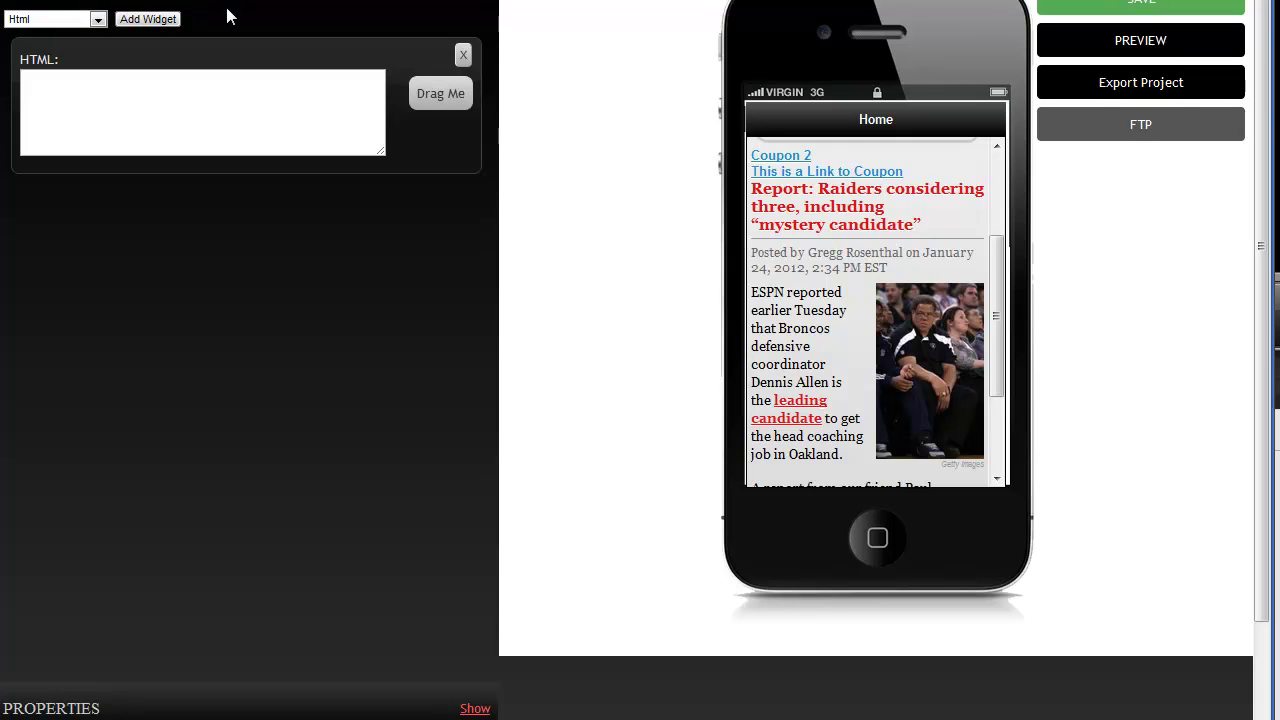
left_click(157, 86)
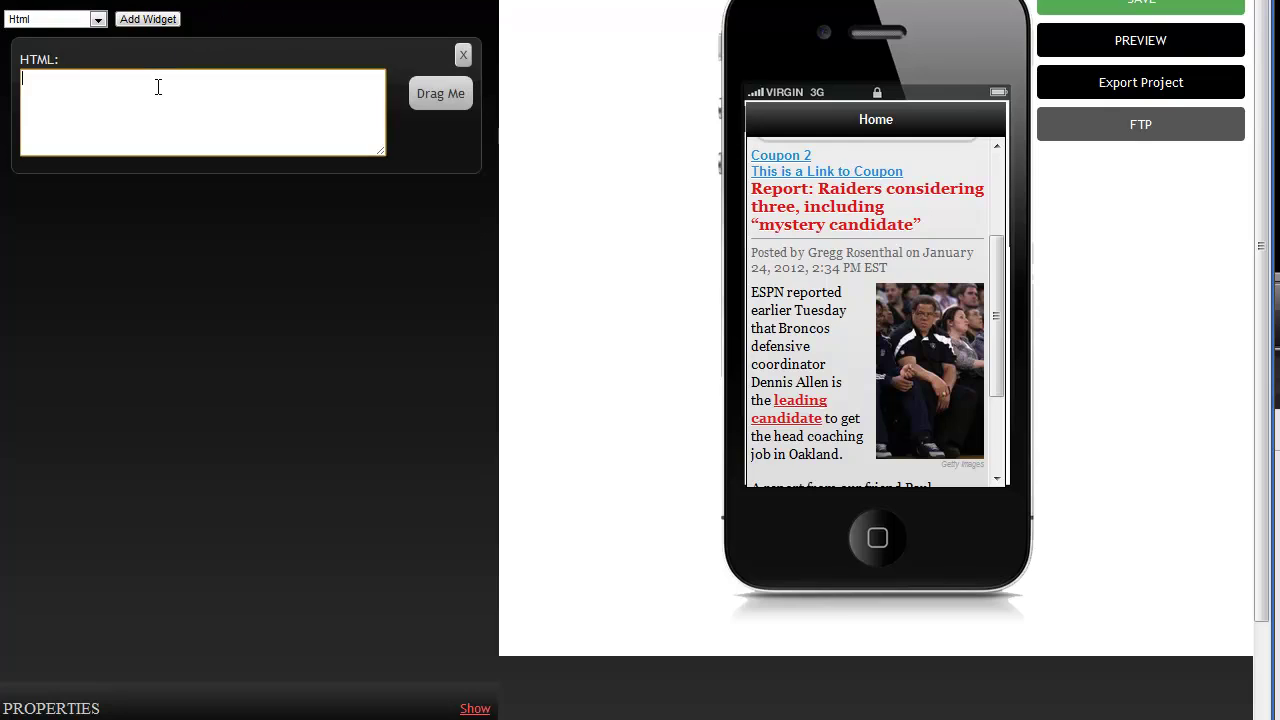
left_click(465, 58)
Open the list of widget types to choose another widget.
left_click(98, 20)
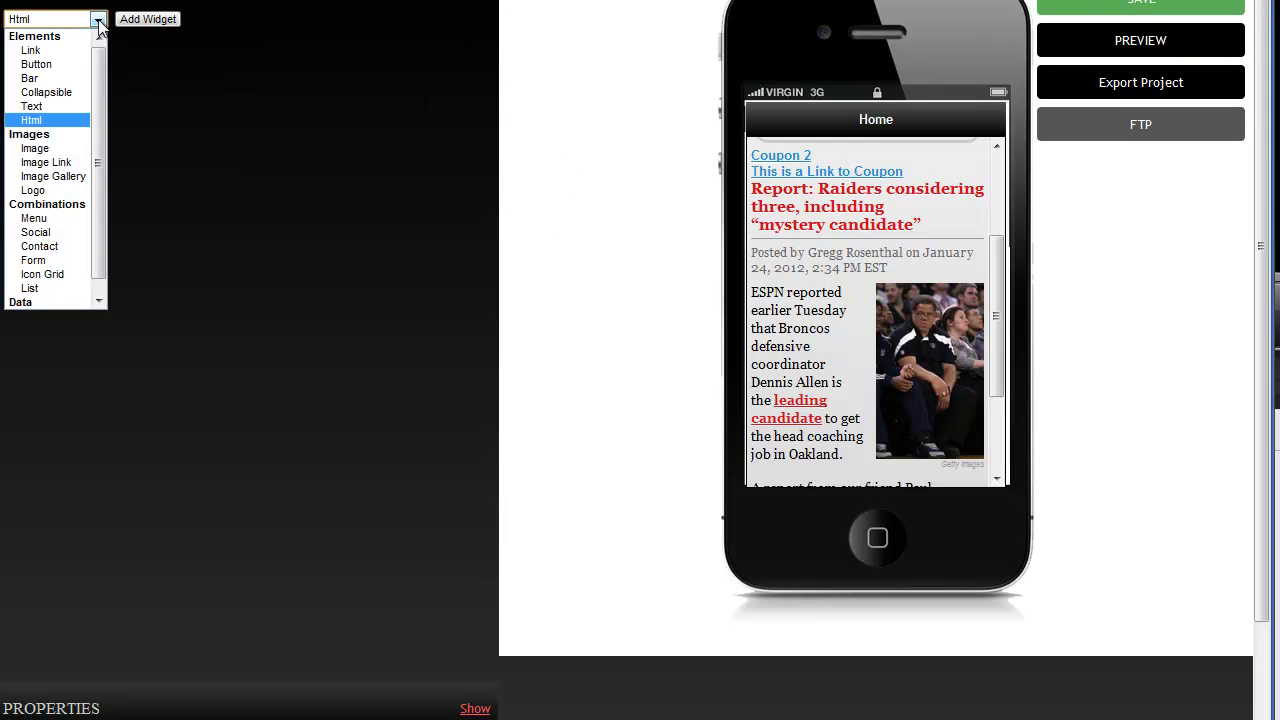